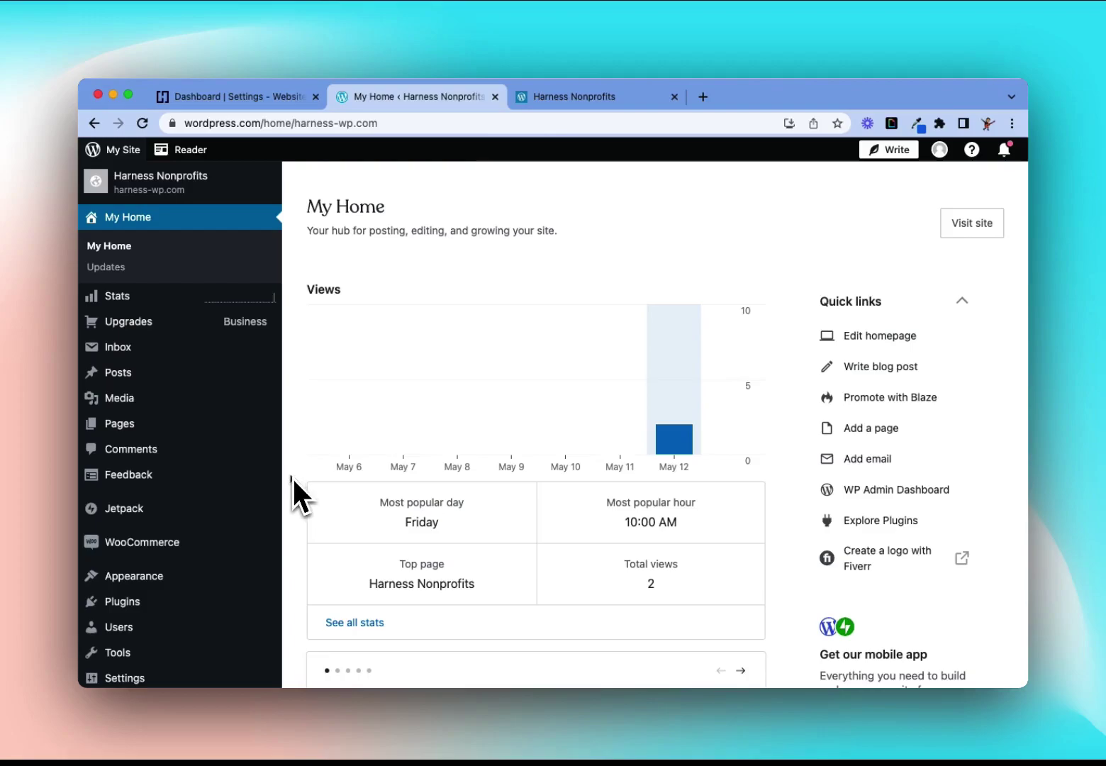
Go to the Add New Plugins page from the Plugins menu.
{"action": "mouse_move", "coordinate": [189, 473]}
{"action": "scroll", "coordinate": [185, 473], "scroll_direction": "down", "scroll_amount": 3}
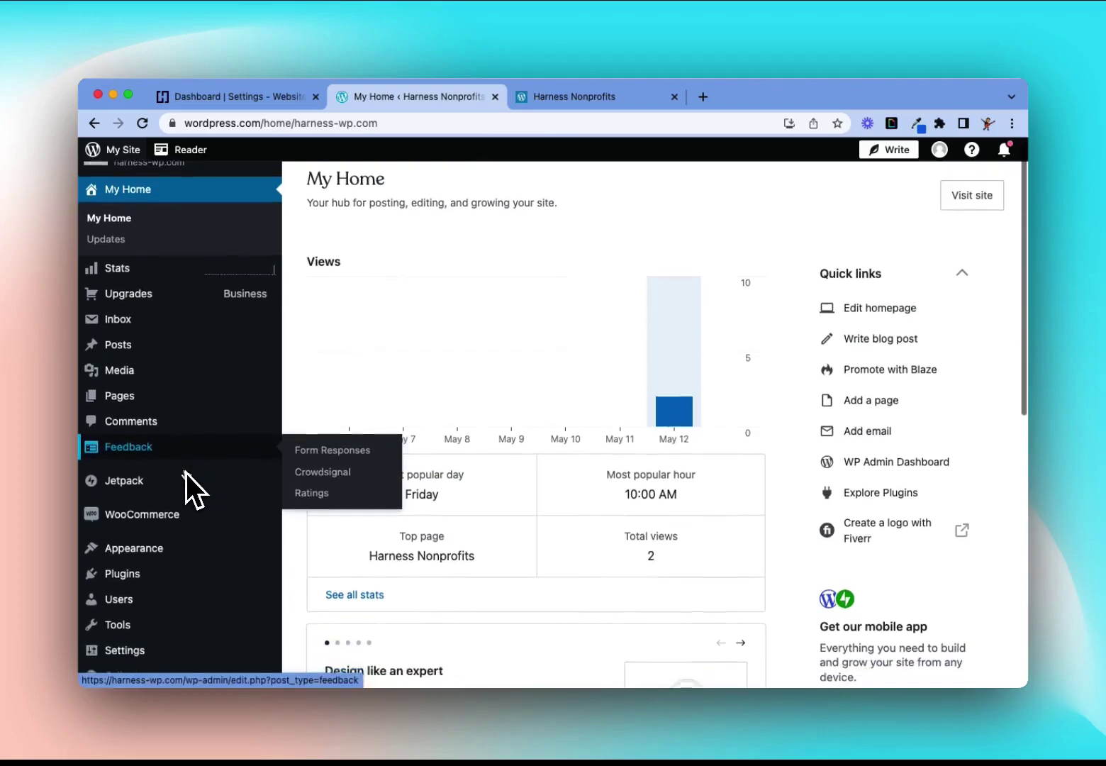
{"action": "mouse_move", "coordinate": [182, 573]}
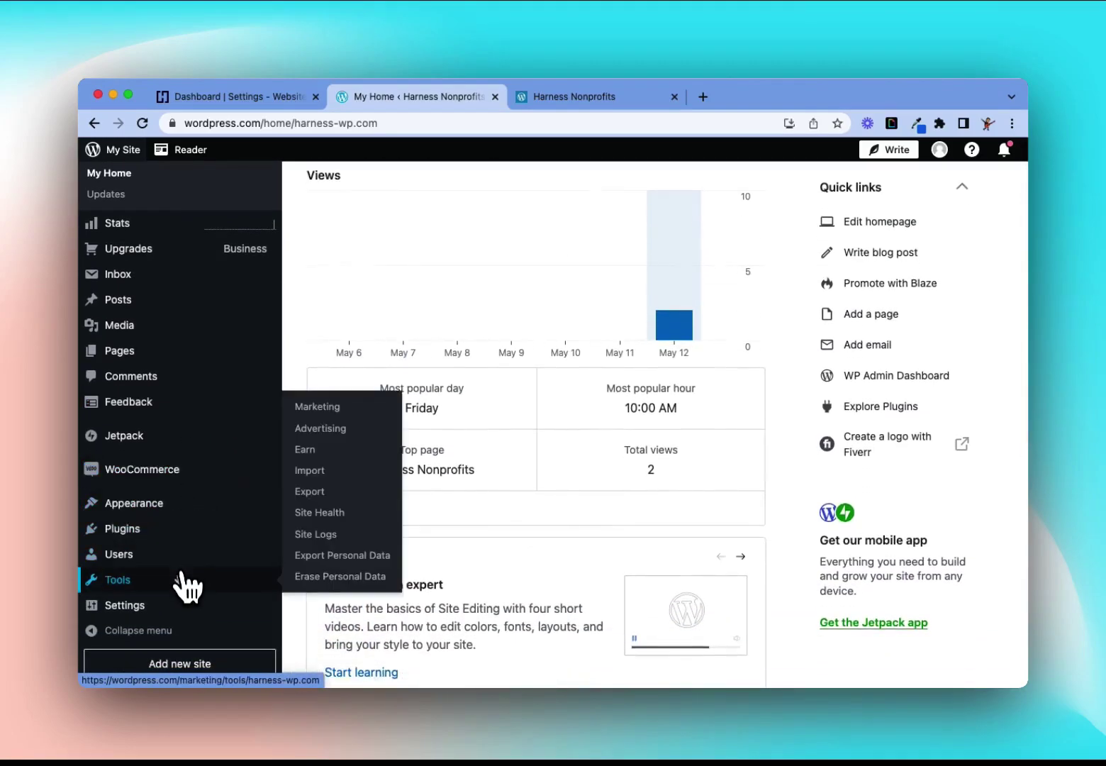
{"action": "mouse_move", "coordinate": [173, 531]}
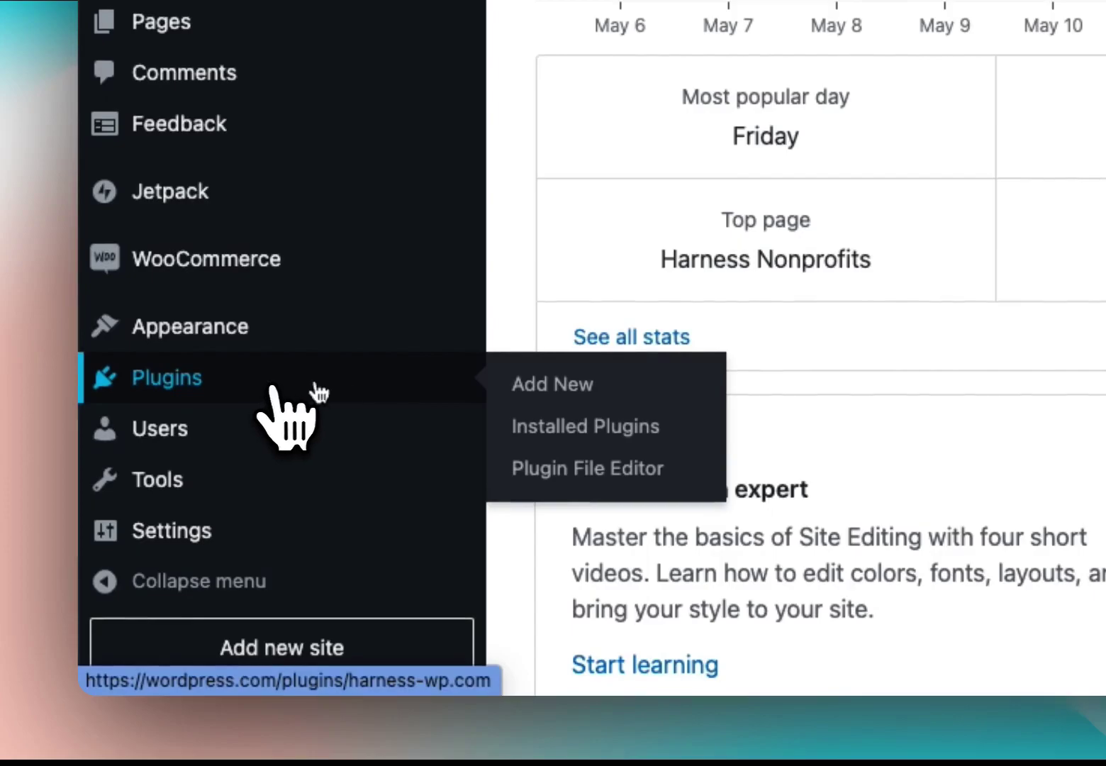
{"action": "left_click", "coordinate": [560, 388]}
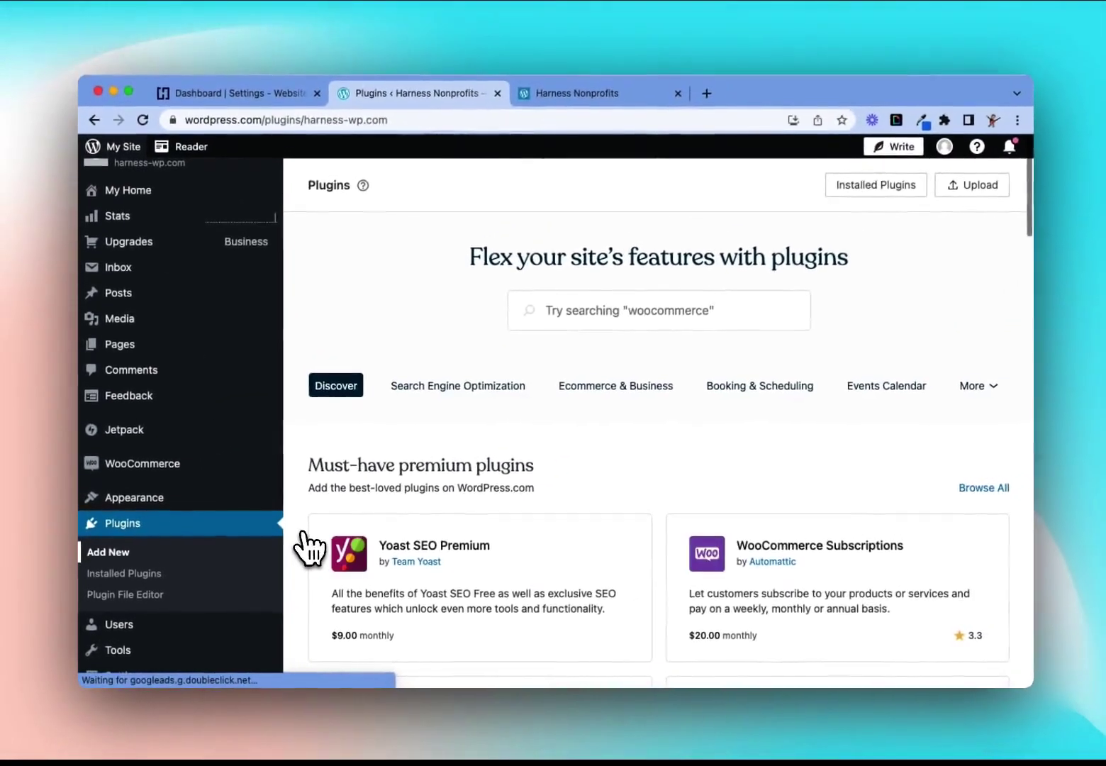
Search the plugin directory for 'header and footer scripts'.
{"action": "left_click", "coordinate": [588, 310]}
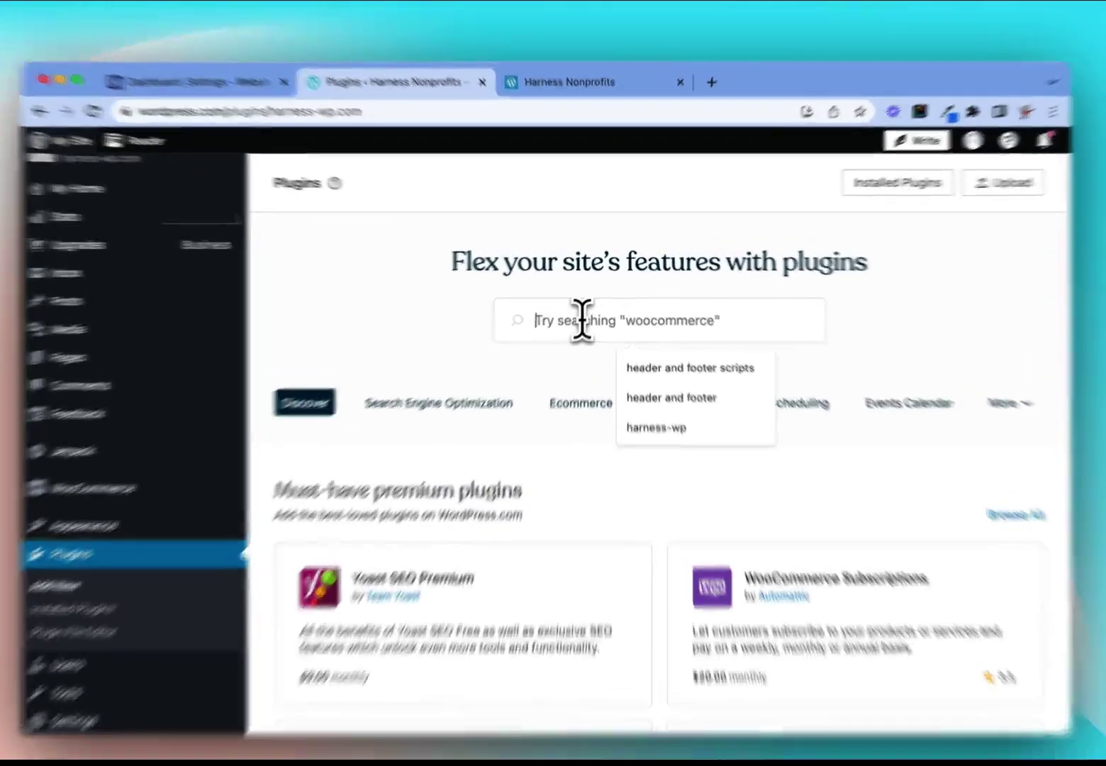
{"action": "type", "text": "header and fiit"}
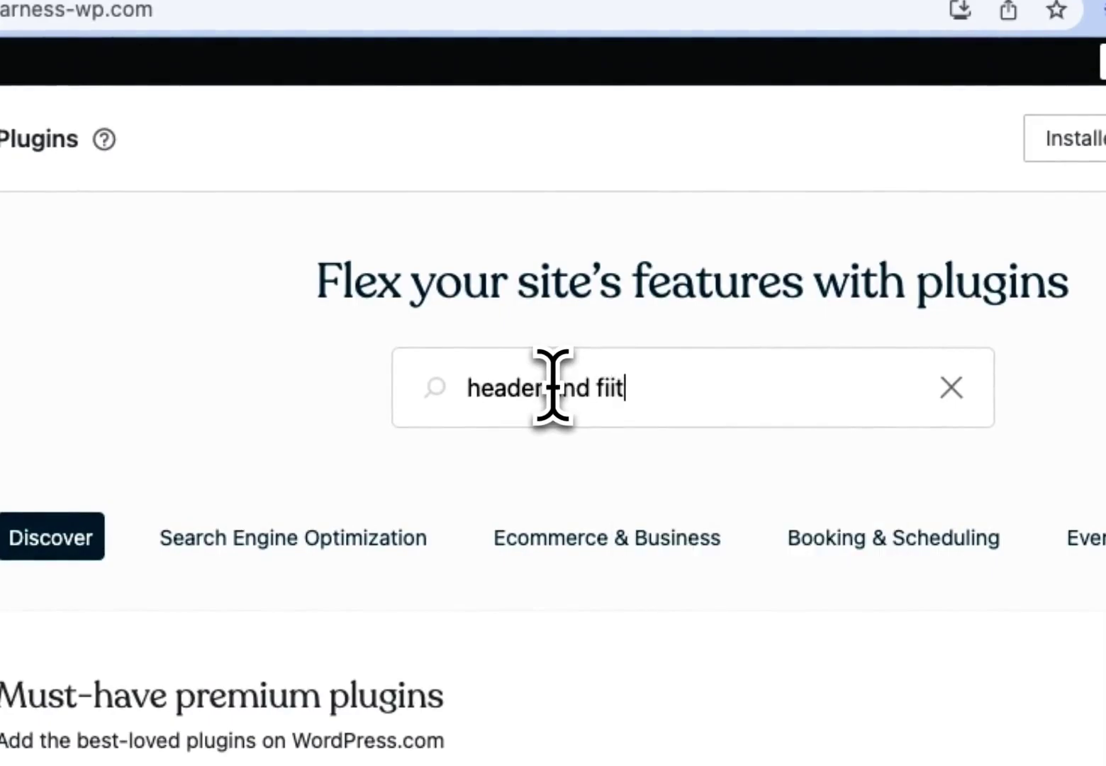
{"action": "key", "text": "BackSpace"}
{"action": "key", "text": "BackSpace"}
{"action": "key", "text": "BackSpace"}
{"action": "type", "text": "ooter sc"}
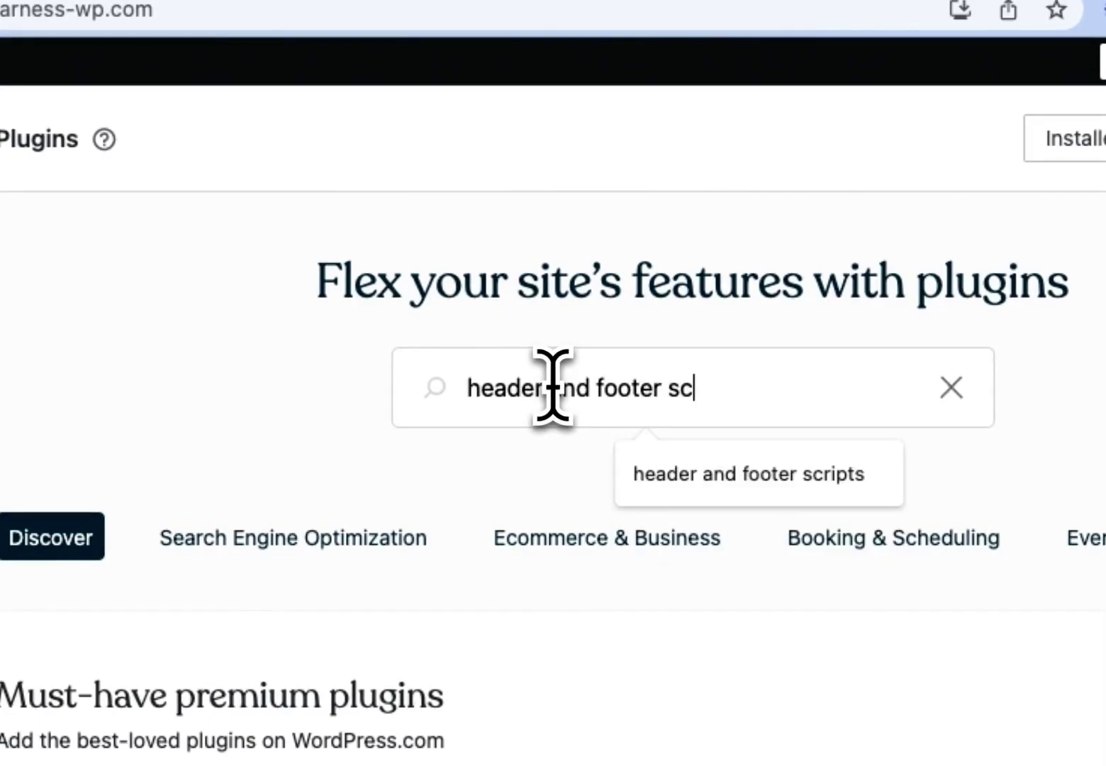
{"action": "type", "text": "ripts"}
{"action": "key", "text": "Return"}
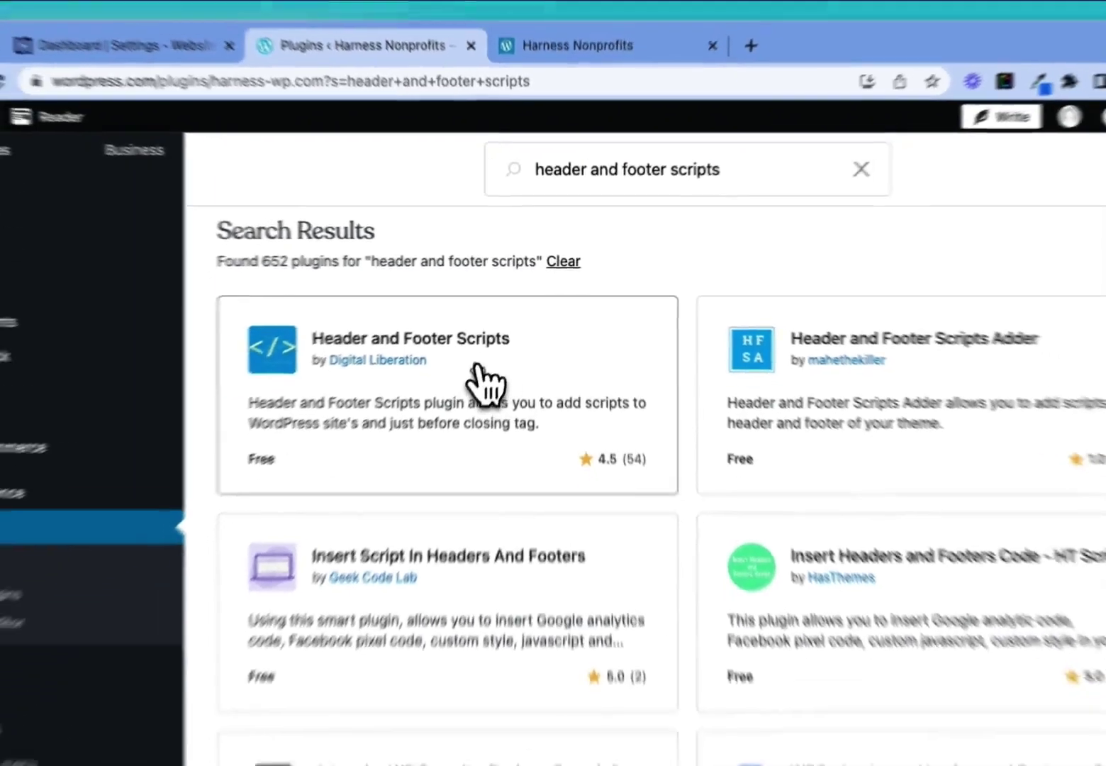
Install and activate the Header and Footer Scripts plugin, then return to the plugins directory.
{"action": "left_click", "coordinate": [468, 408]}
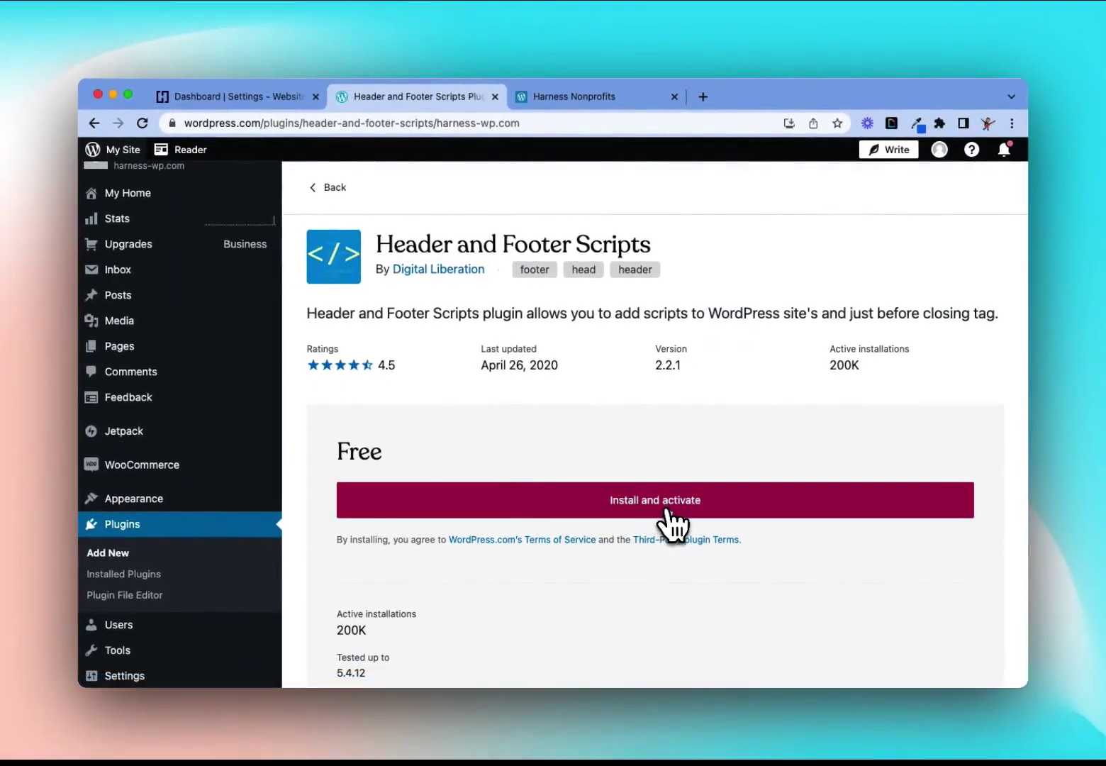
{"action": "left_click", "coordinate": [664, 519]}
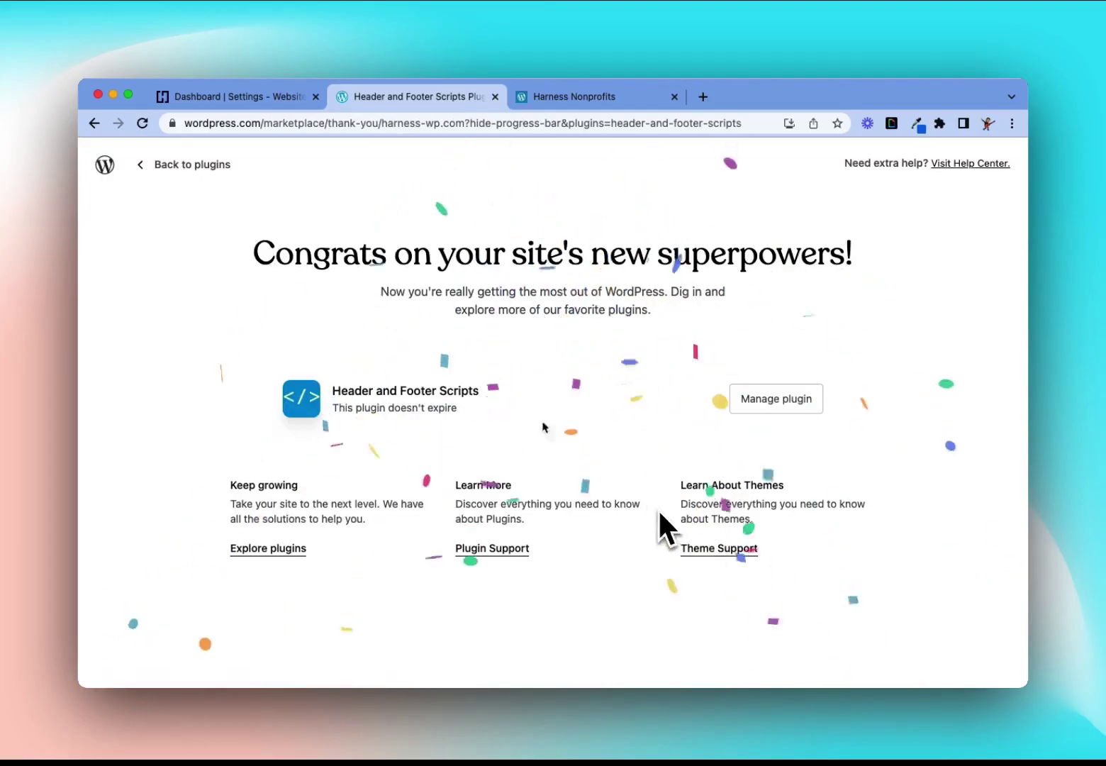
{"action": "left_click", "coordinate": [183, 165]}
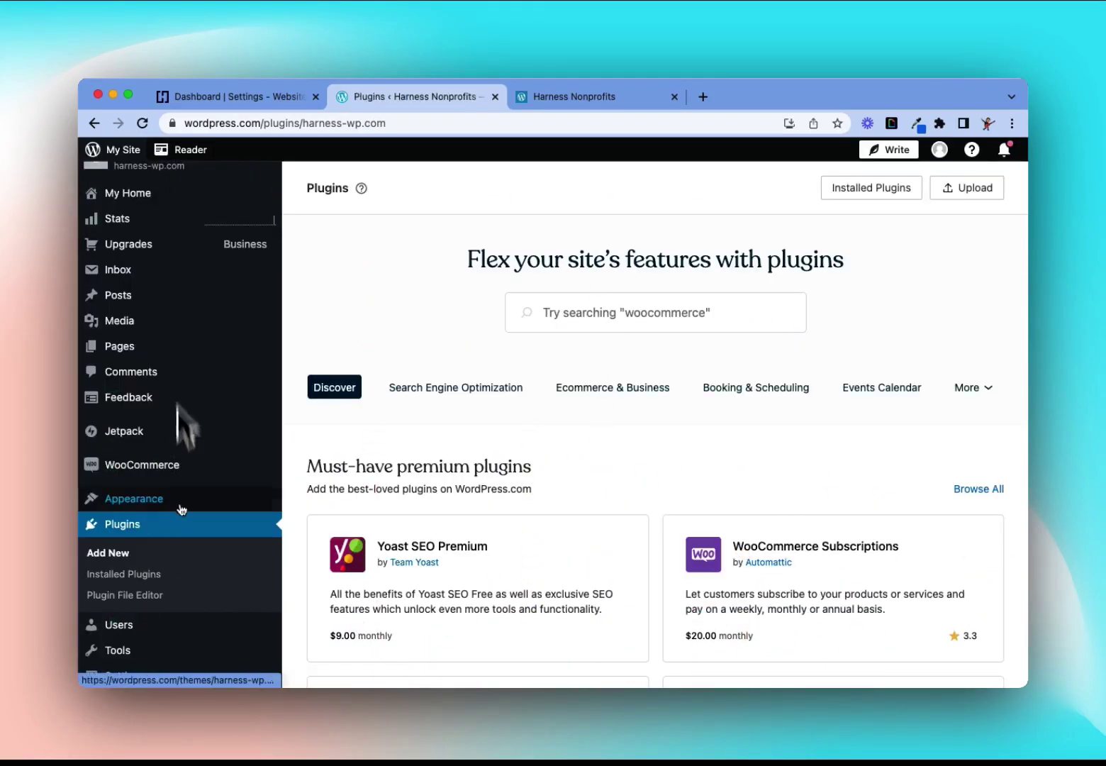
Go to Settings > Header and Footer Scripts in the sidebar.
{"action": "scroll", "coordinate": [176, 521], "scroll_direction": "down", "scroll_amount": 3}
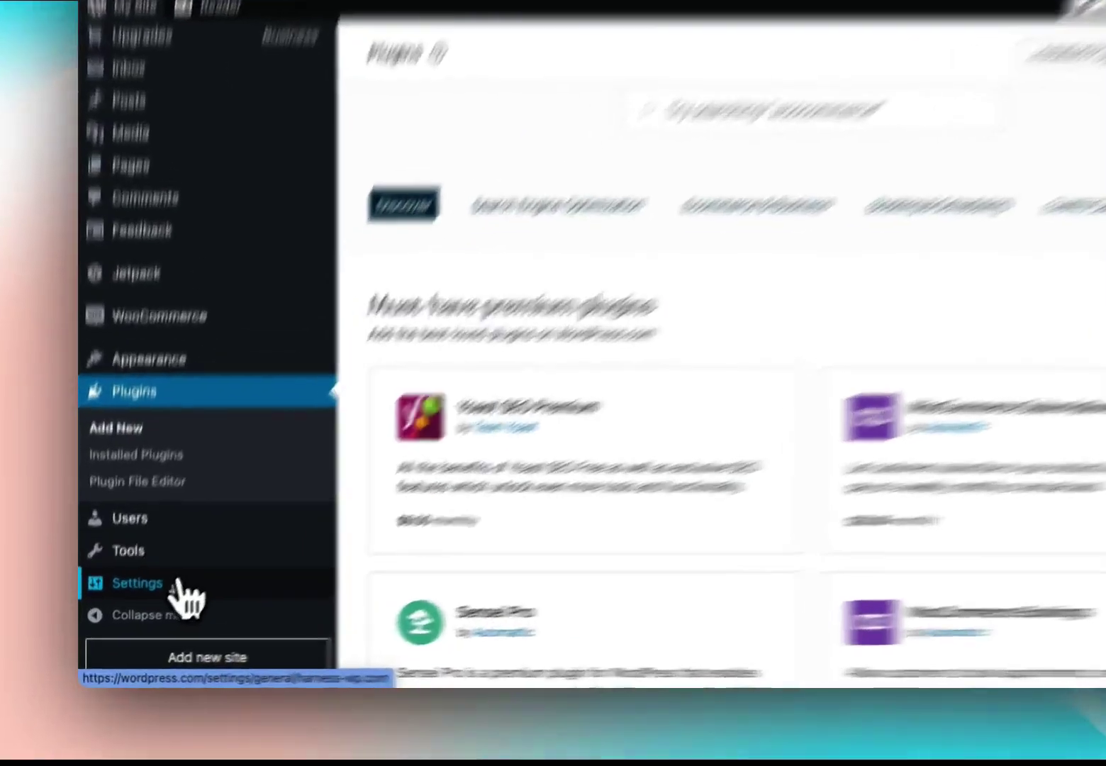
{"action": "mouse_move", "coordinate": [177, 585]}
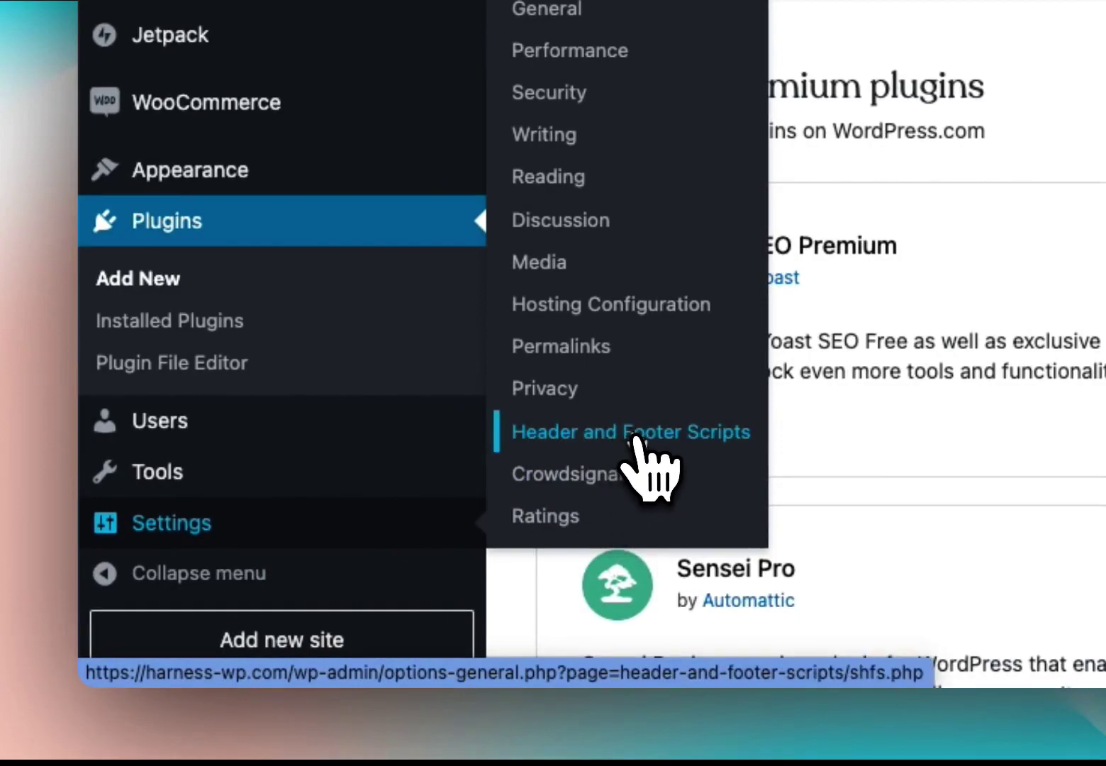
{"action": "scroll", "coordinate": [636, 440], "scroll_direction": "up", "scroll_amount": 2}
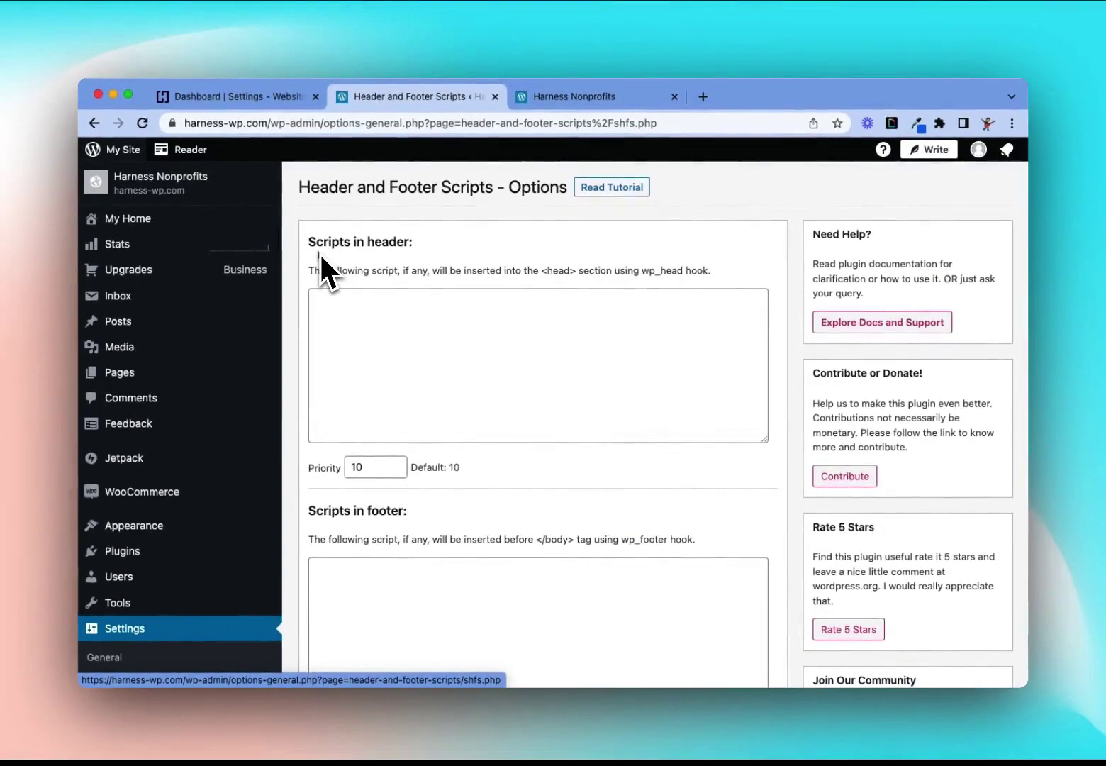
Copy the Donate Button code from Harness Website Code settings, then return to WordPress.
{"action": "left_click", "coordinate": [226, 97]}
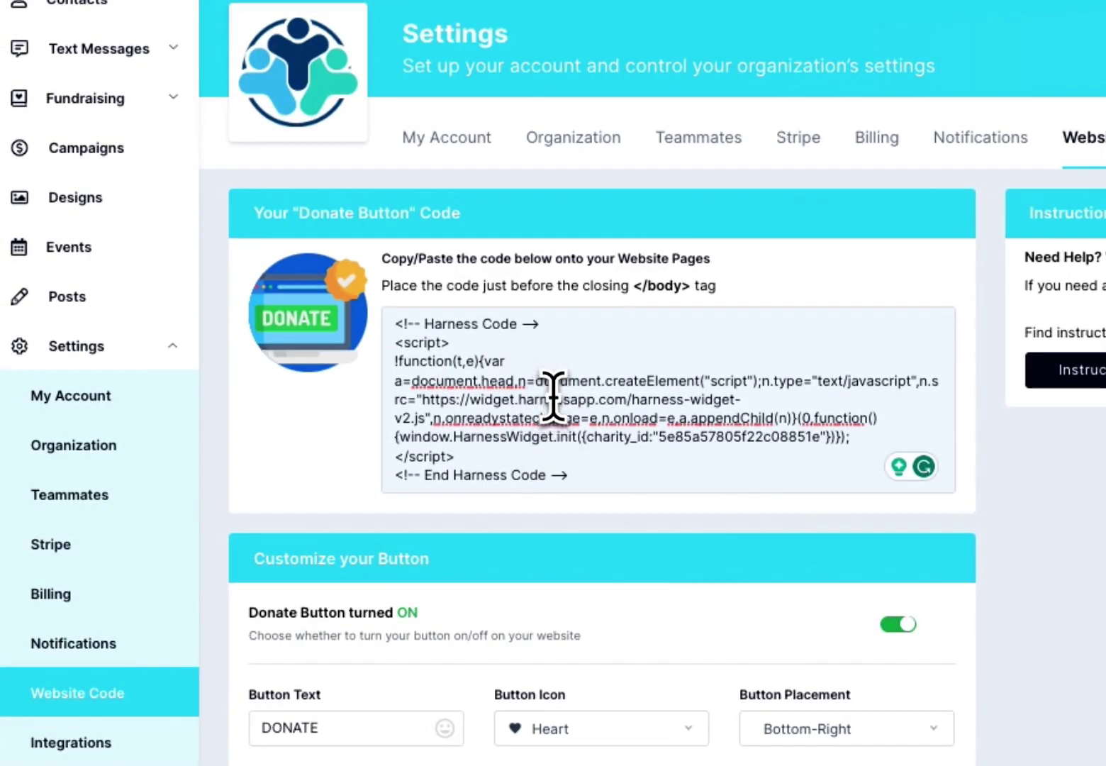
{"action": "left_click", "coordinate": [553, 398]}
{"action": "key", "text": "super+c"}
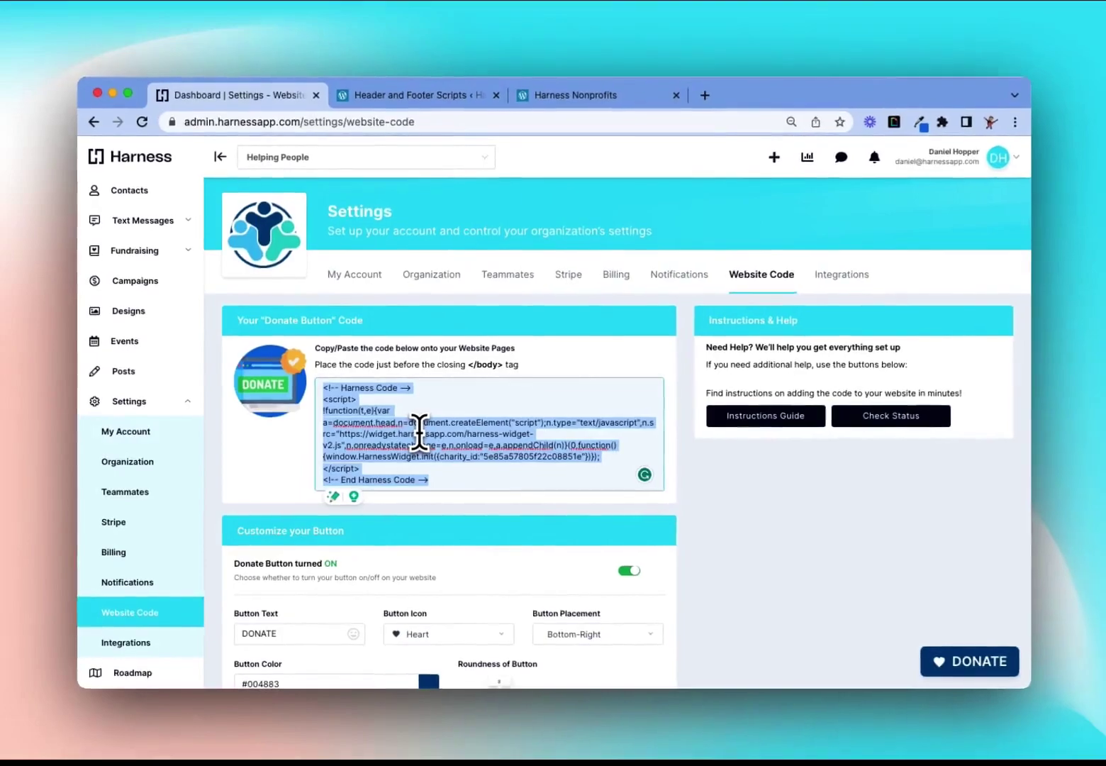
{"action": "left_click", "coordinate": [424, 98]}
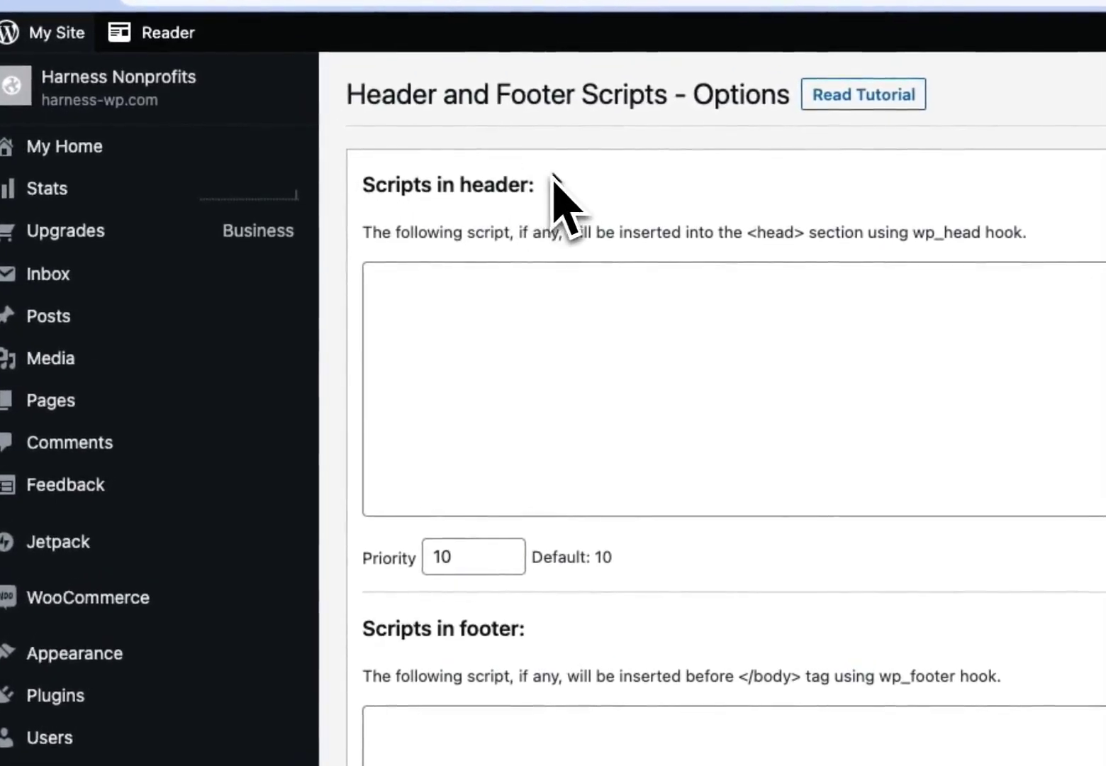
Paste the Harness donate-button code into Scripts in header and save the settings.
{"action": "left_click", "coordinate": [457, 289]}
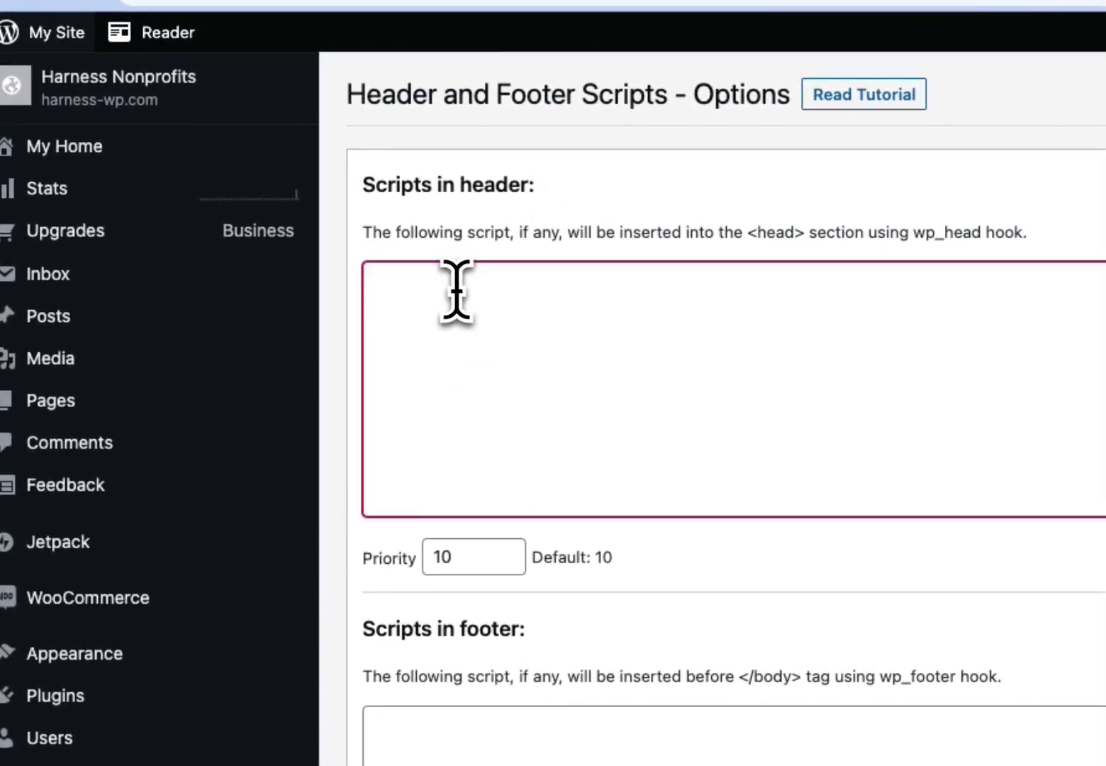
{"action": "key", "text": "super+v"}
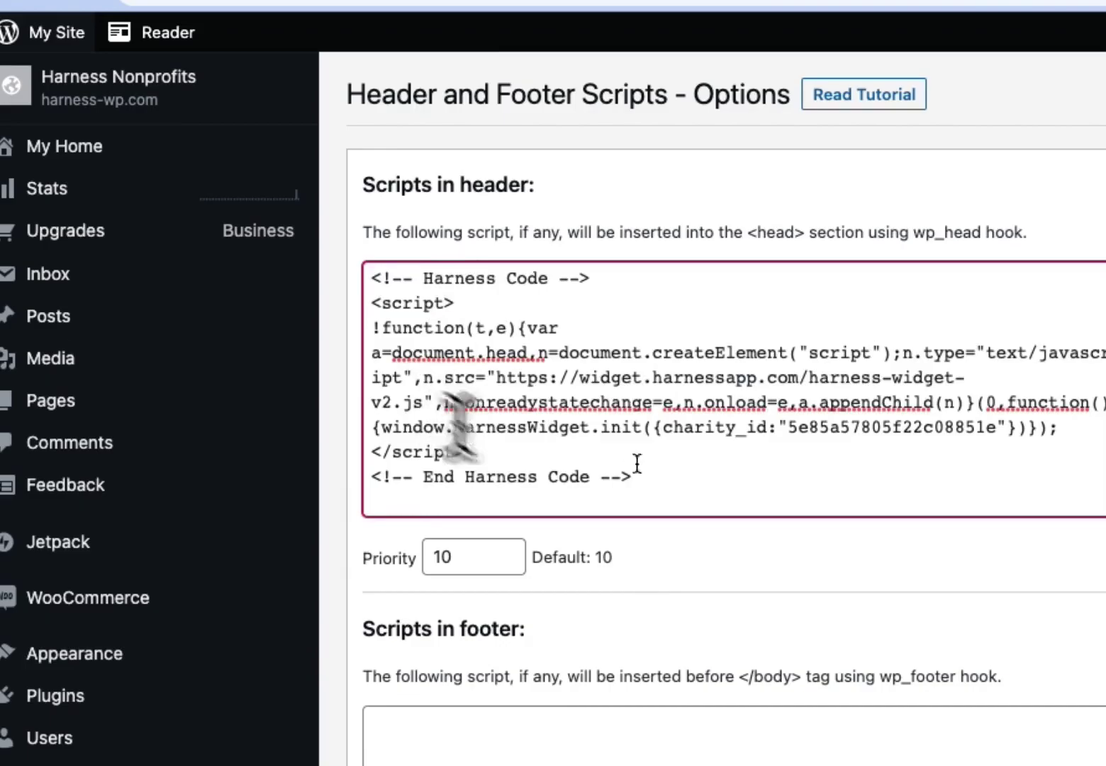
{"action": "scroll", "coordinate": [353, 523], "scroll_direction": "down", "scroll_amount": 6}
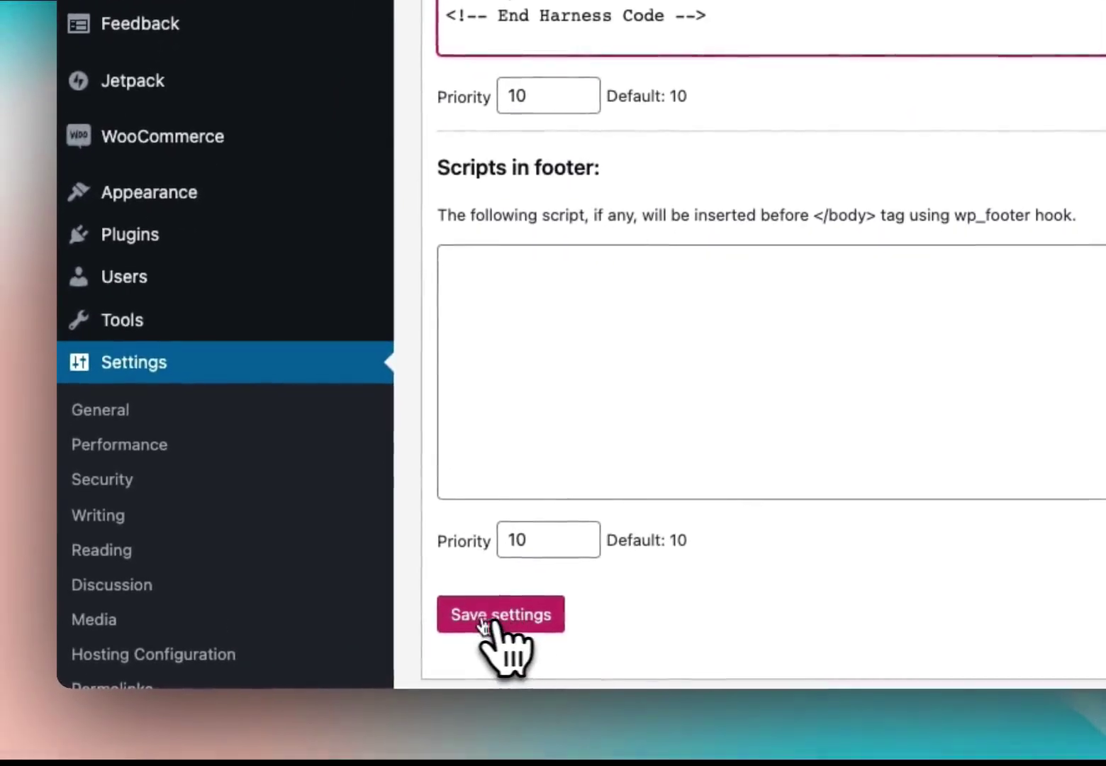
{"action": "left_click", "coordinate": [496, 614]}
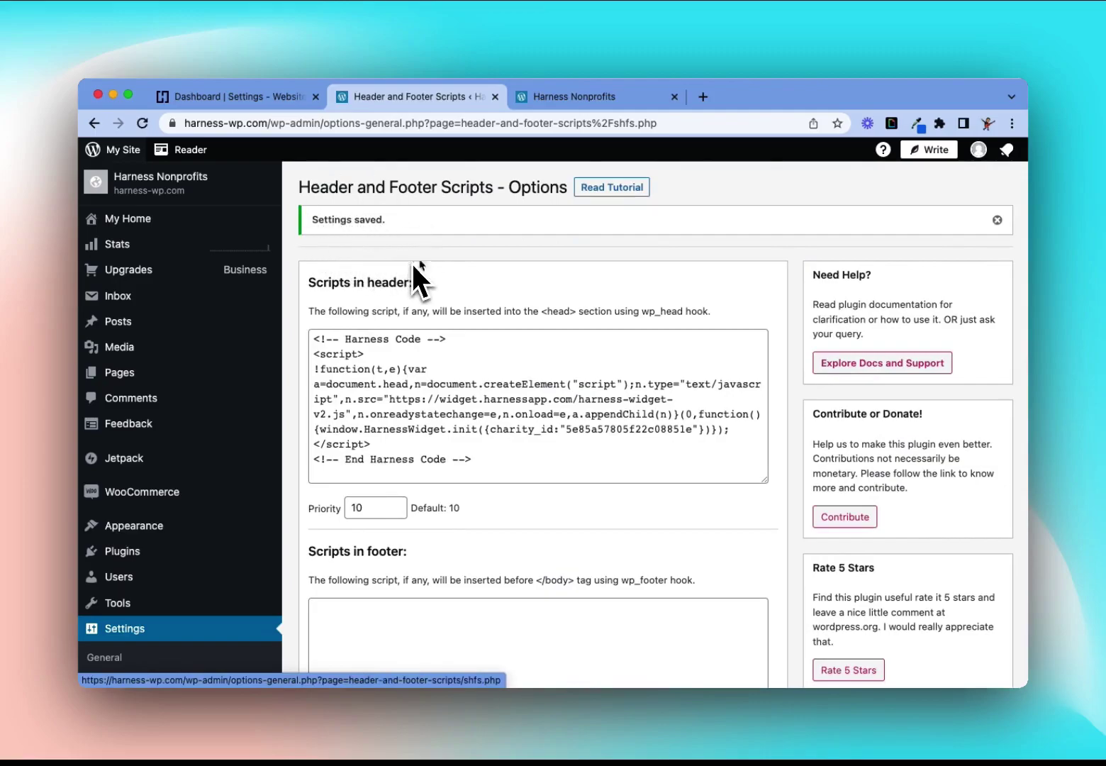
Reload the live homepage and test that the floating DONATE button opens the Harness popup.
{"action": "left_click", "coordinate": [573, 94]}
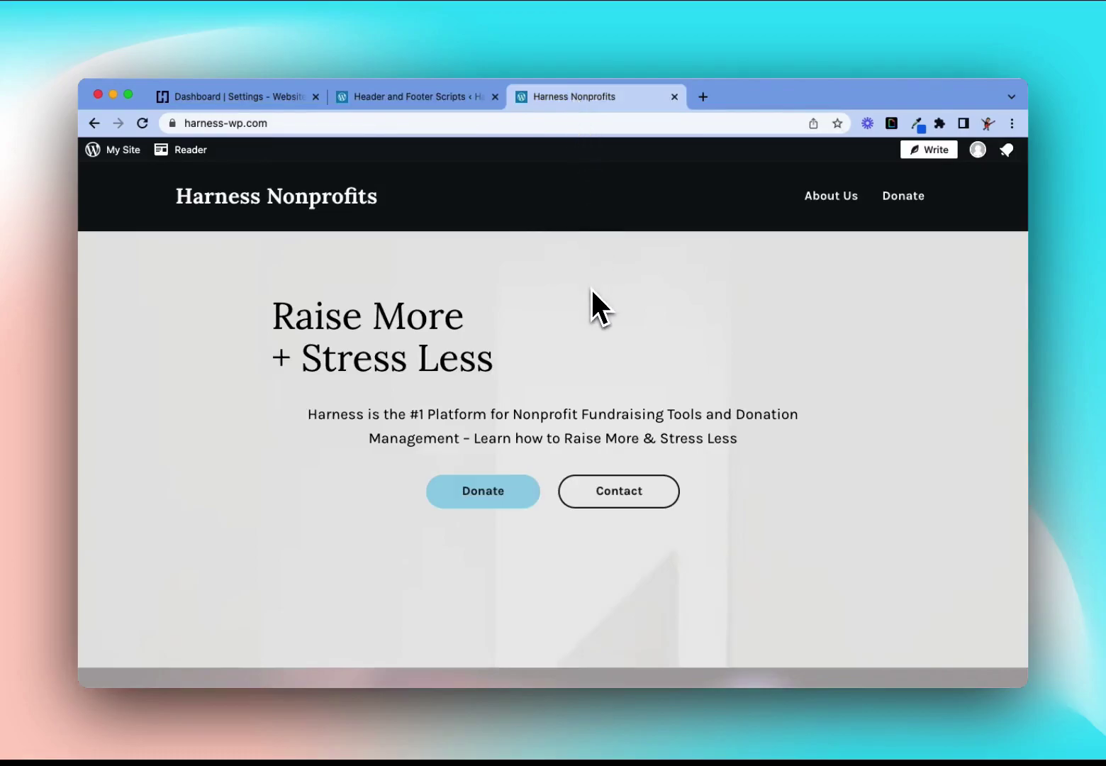
{"action": "key", "text": "super+r"}
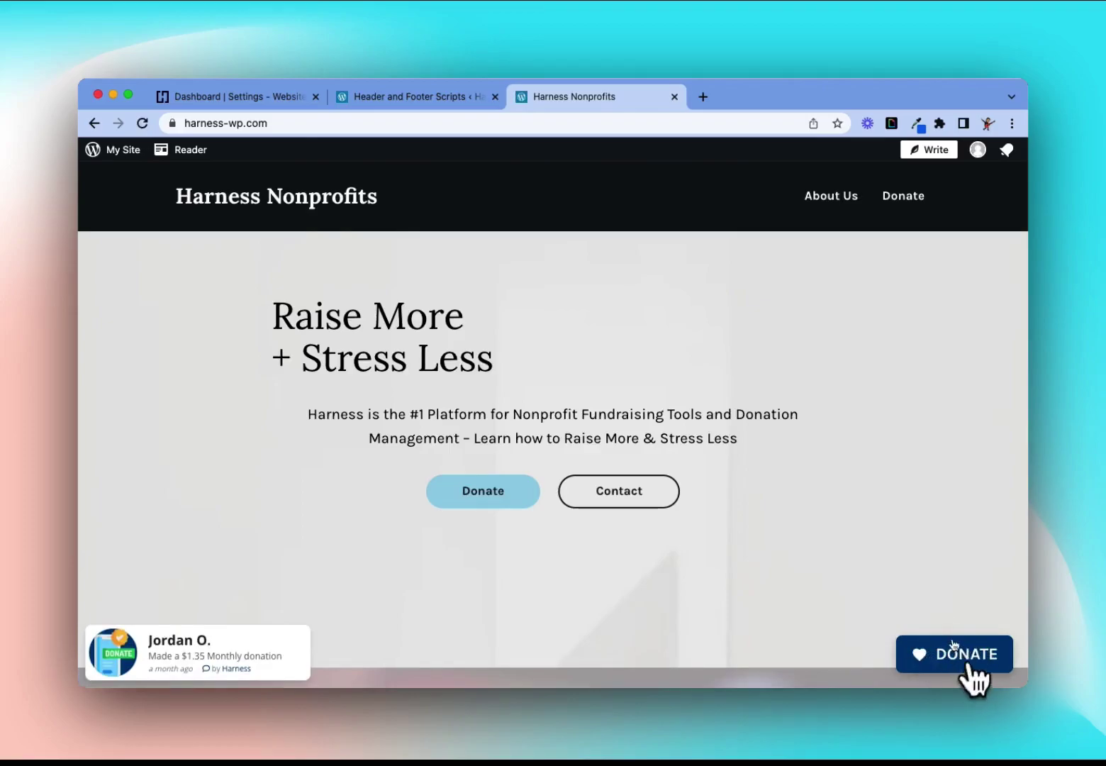
{"action": "left_click", "coordinate": [965, 659]}
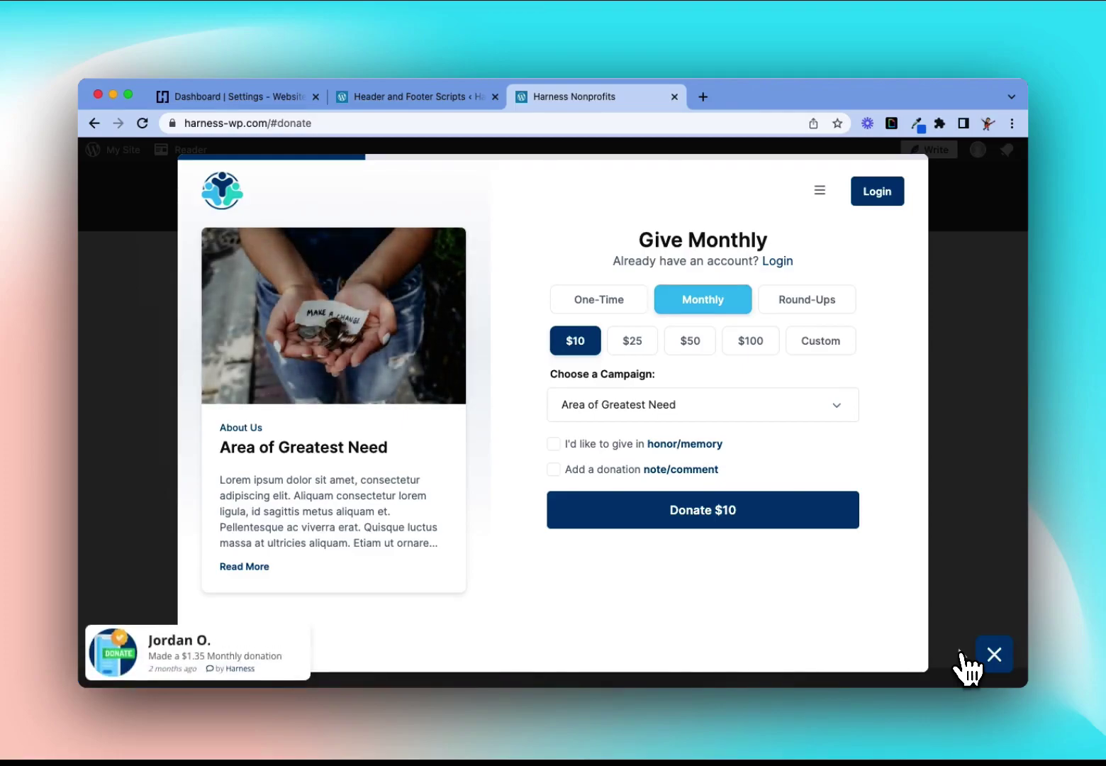
{"action": "left_click", "coordinate": [949, 582]}
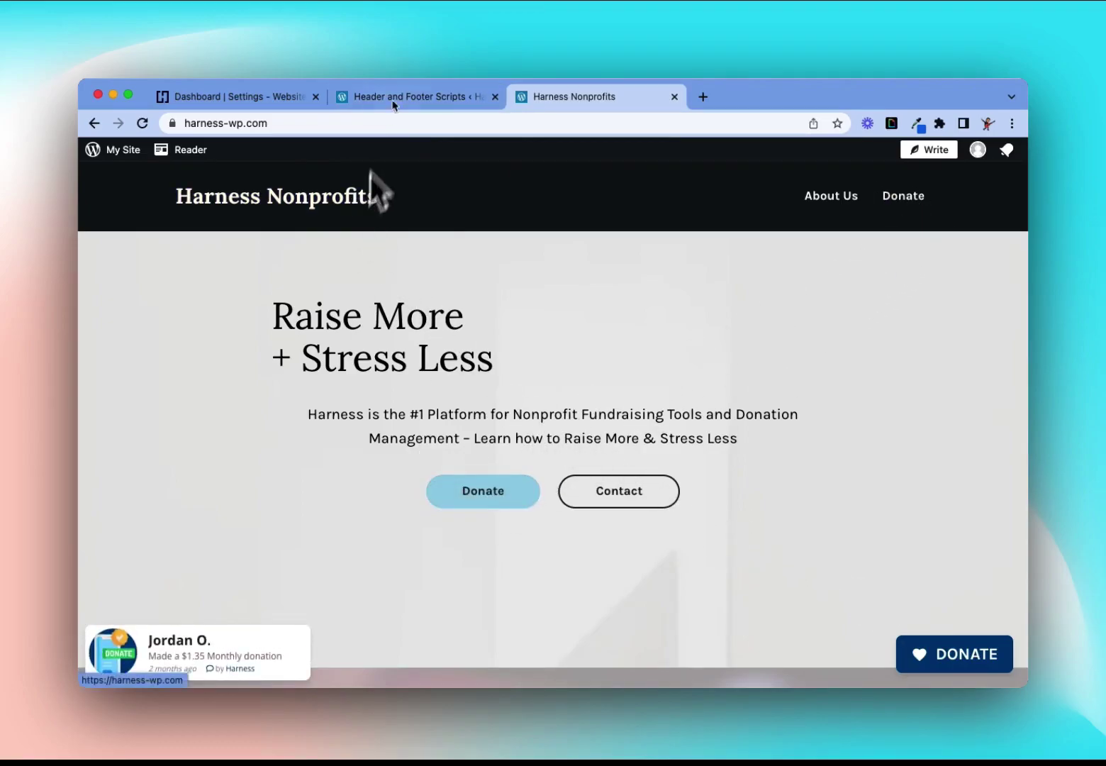
From Pages > All Pages, edit the Harness Nonprofits homepage.
{"action": "left_click", "coordinate": [394, 96]}
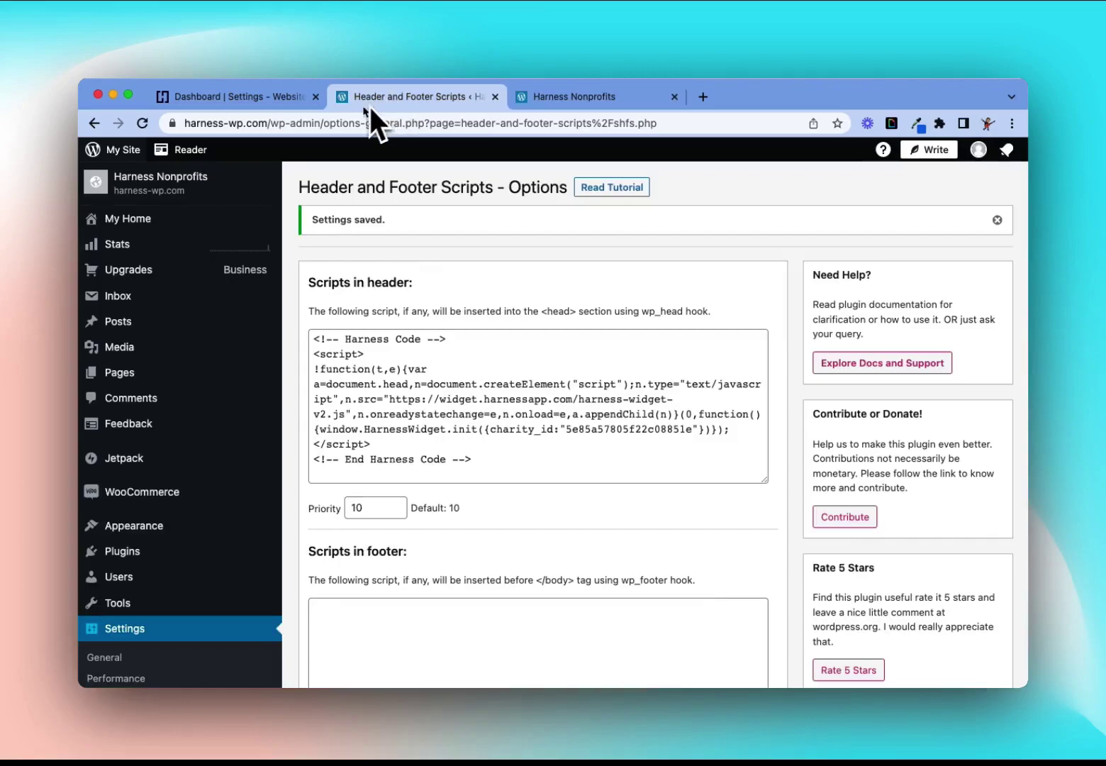
{"action": "mouse_move", "coordinate": [215, 214]}
{"action": "mouse_move", "coordinate": [190, 369]}
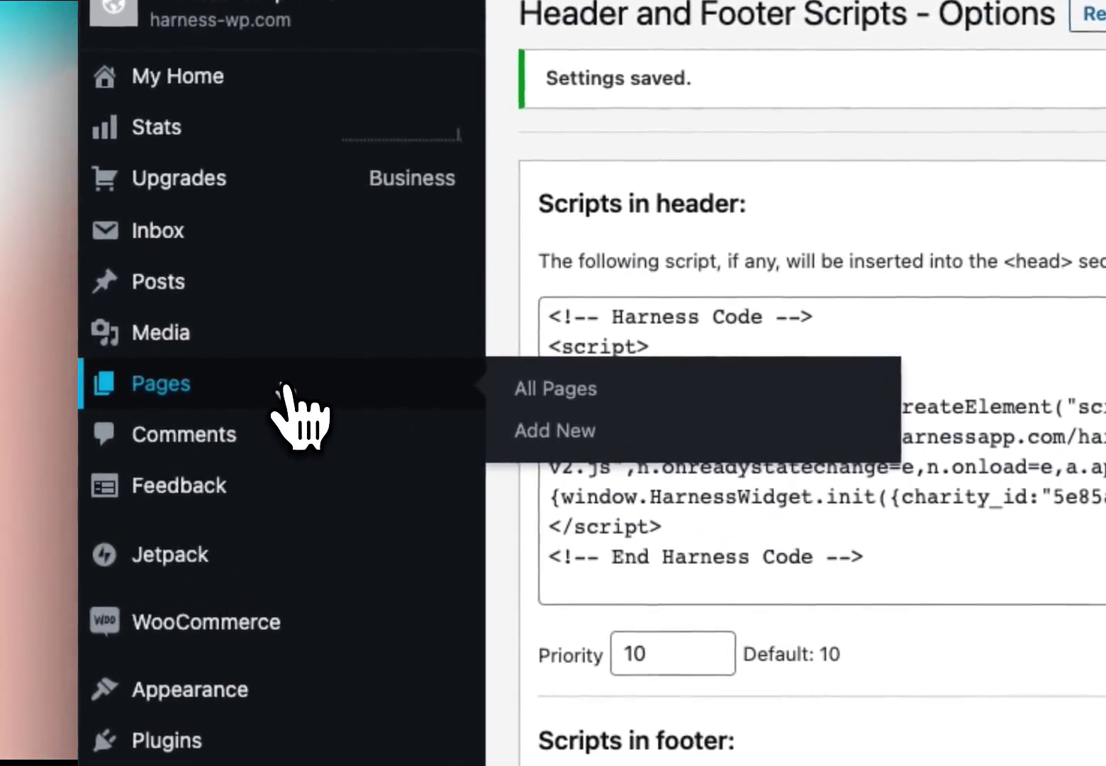
{"action": "left_click", "coordinate": [591, 391]}
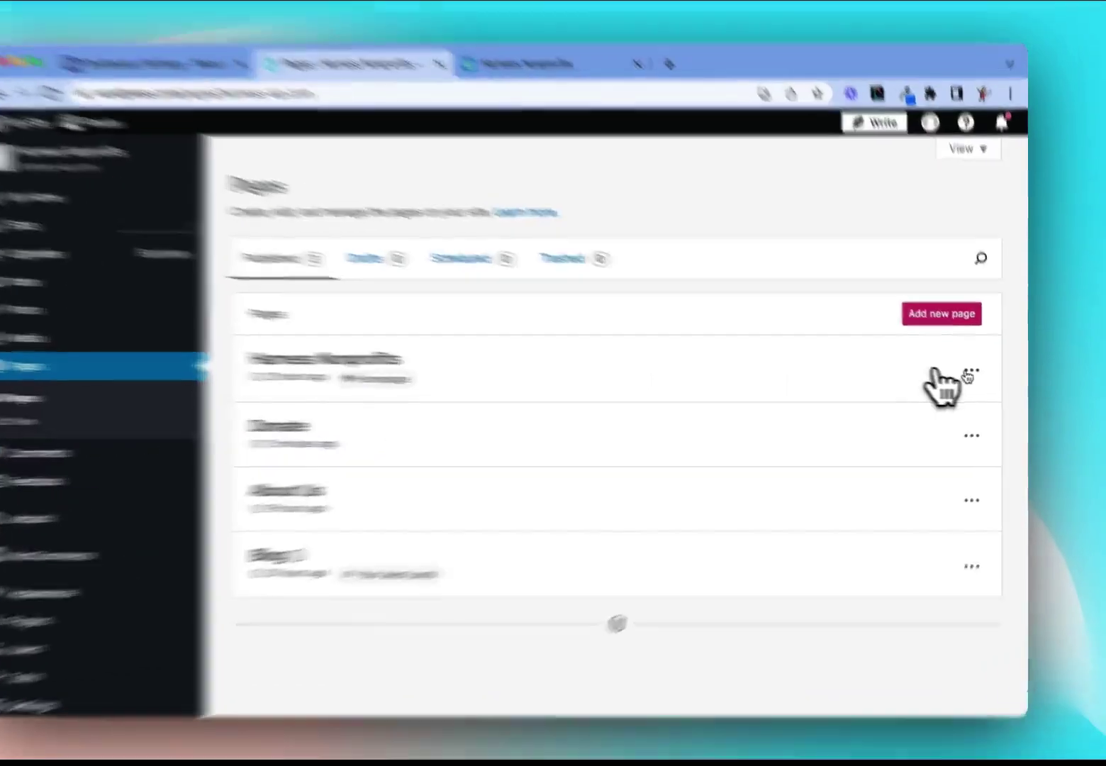
{"action": "left_click", "coordinate": [978, 374]}
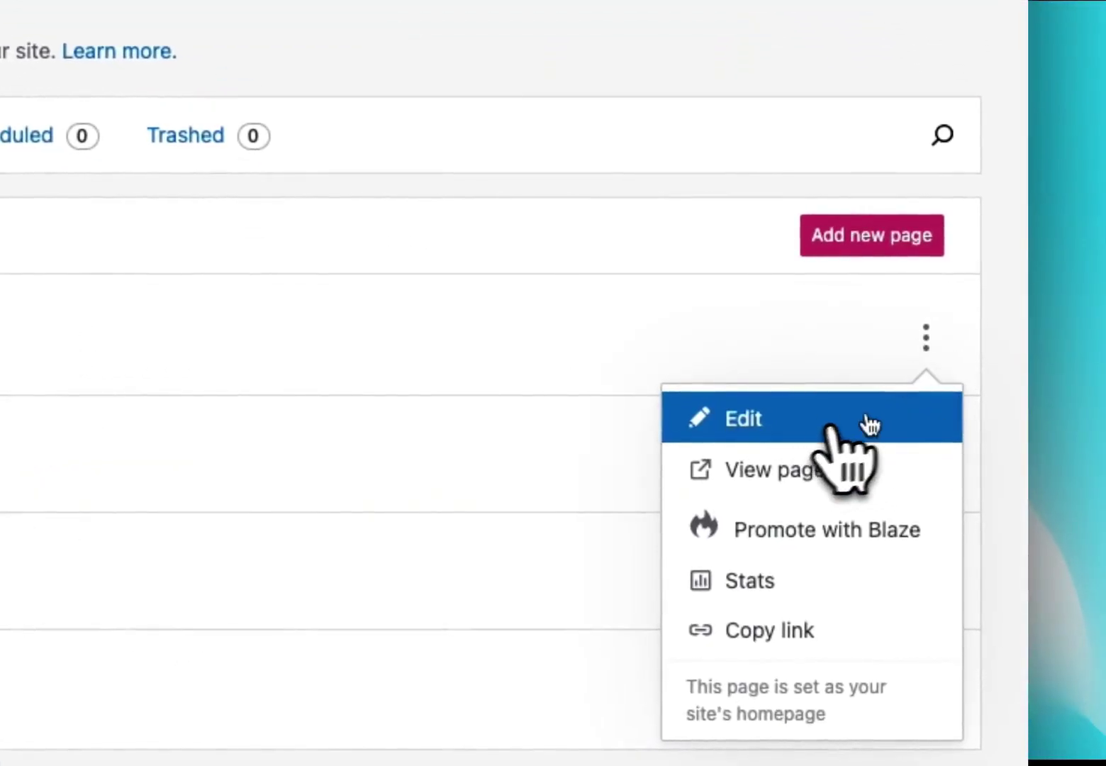
{"action": "left_click", "coordinate": [804, 416]}
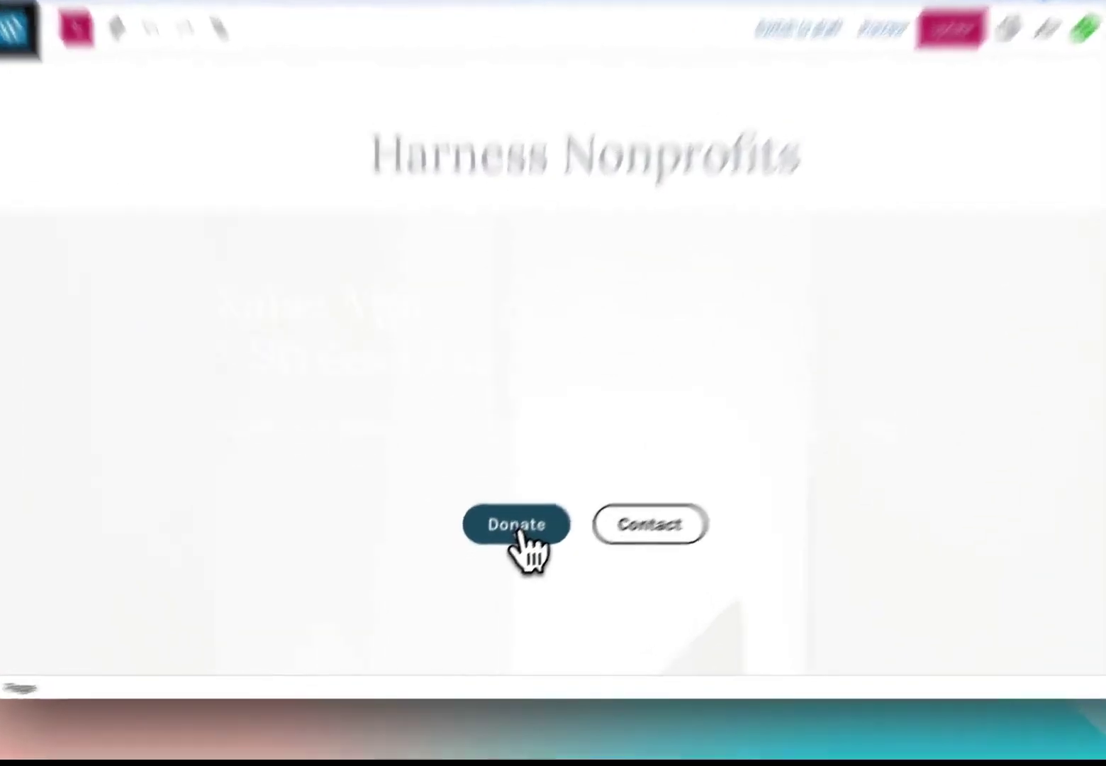
Link the homepage's Donate button to #donate.
{"action": "left_click", "coordinate": [501, 556]}
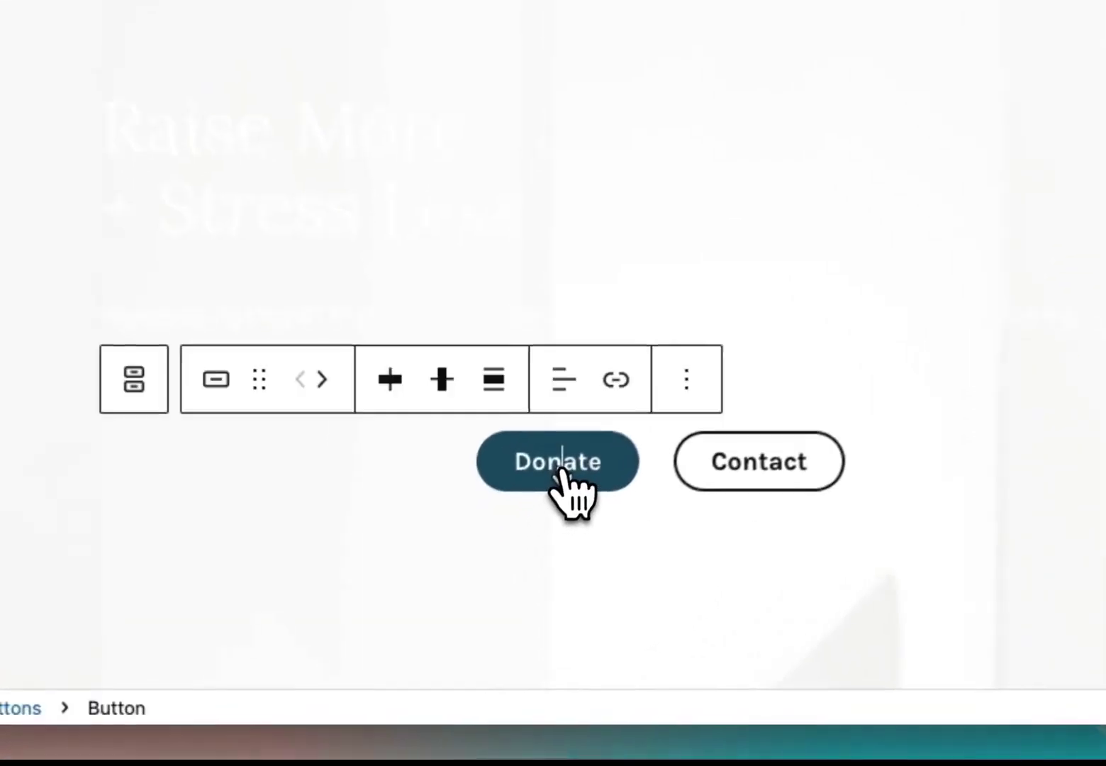
{"action": "left_click", "coordinate": [631, 386]}
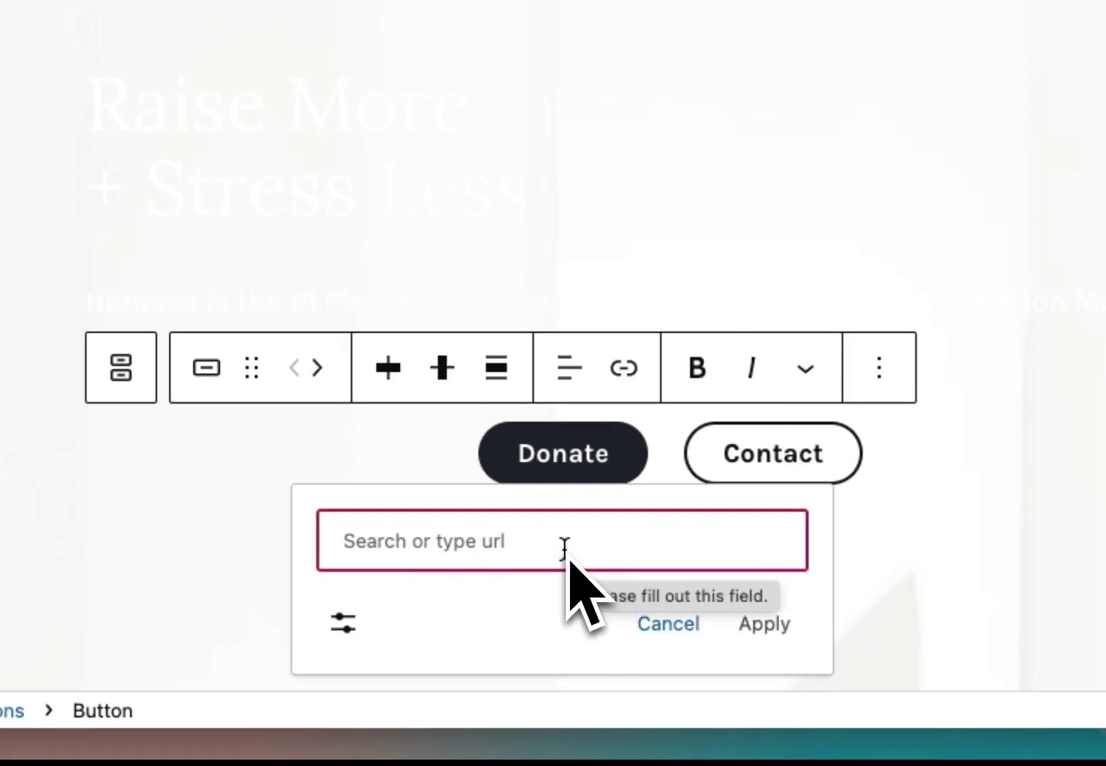
{"action": "type", "text": "#donat"}
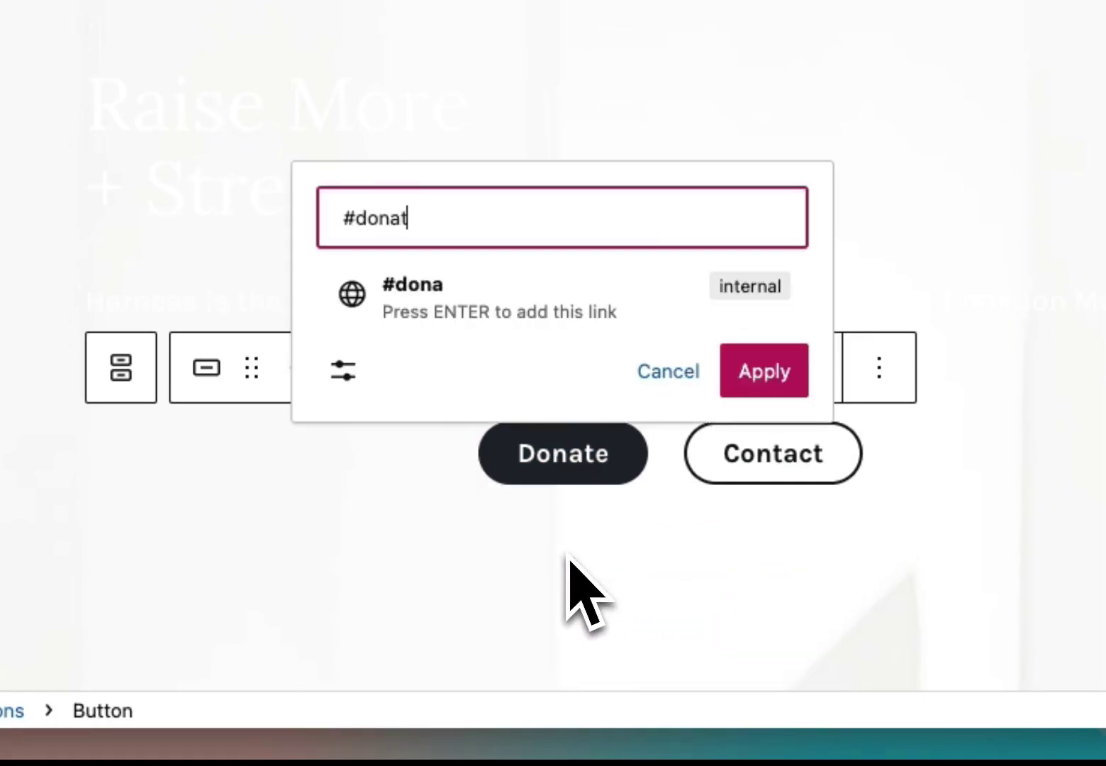
{"action": "type", "text": "e"}
{"action": "mouse_move", "coordinate": [447, 227]}
{"action": "left_mouse_down"}
{"action": "mouse_move", "coordinate": [358, 227]}
{"action": "mouse_move", "coordinate": [431, 221]}
{"action": "left_mouse_up"}
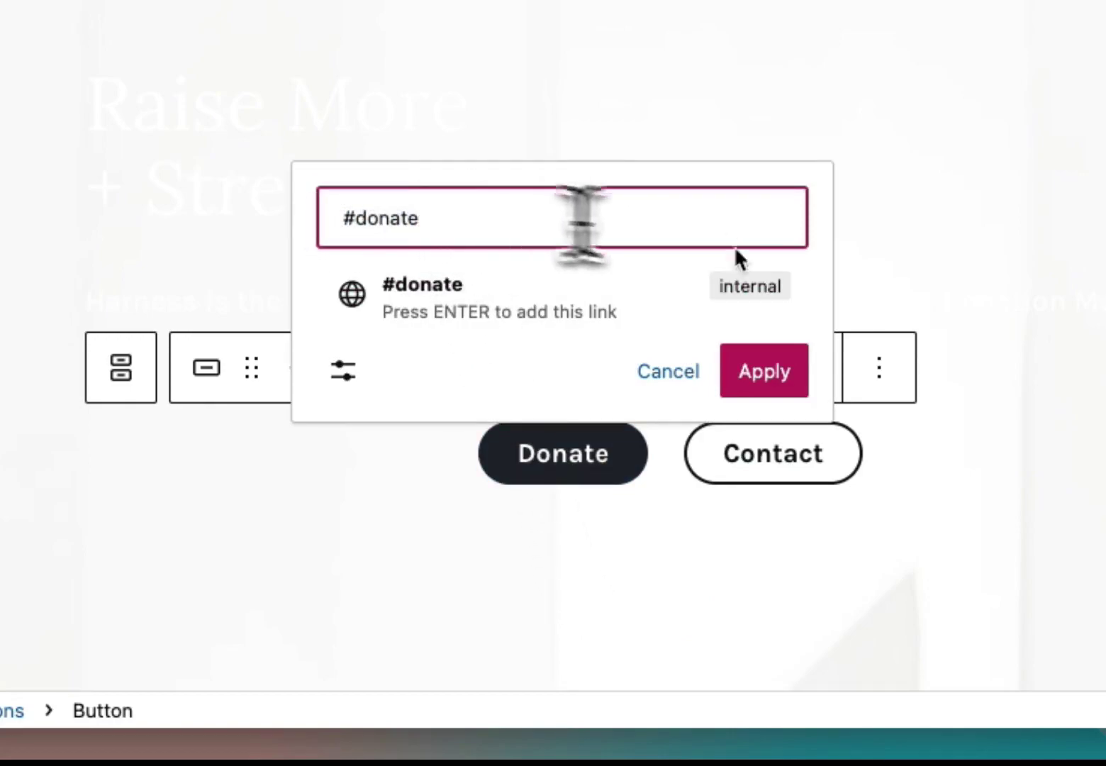
{"action": "left_click", "coordinate": [768, 376]}
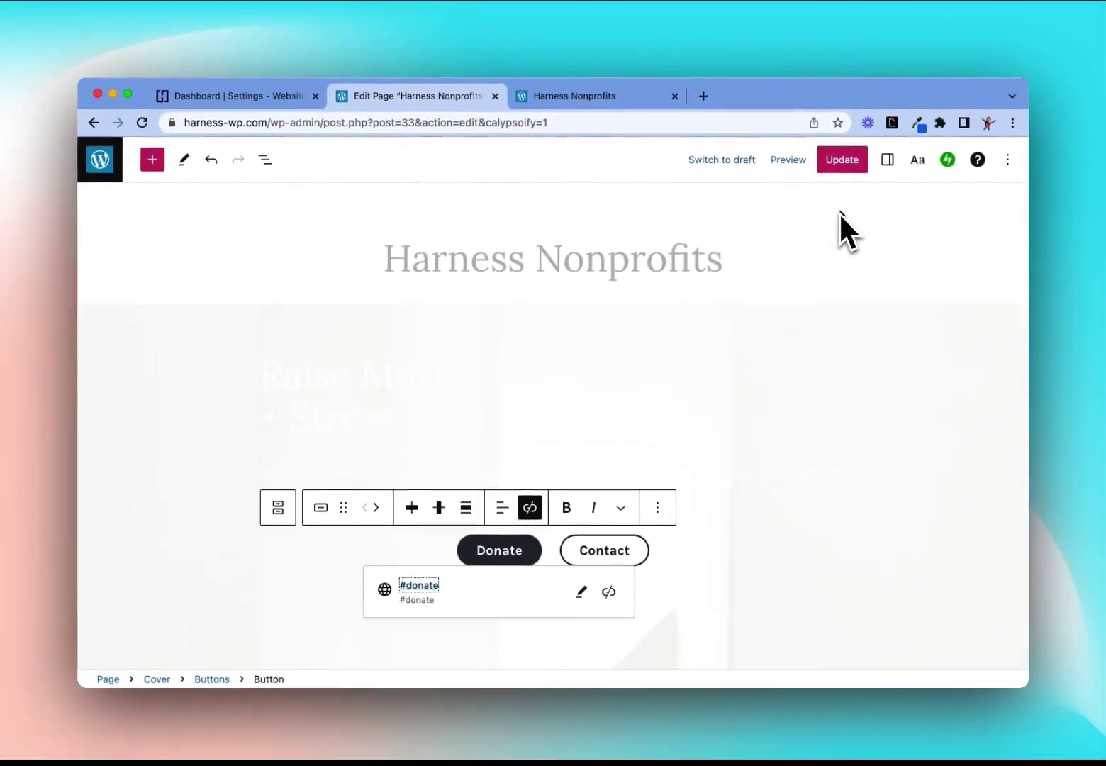
Update the homepage and switch to editing the About Us page.
{"action": "left_click", "coordinate": [843, 161]}
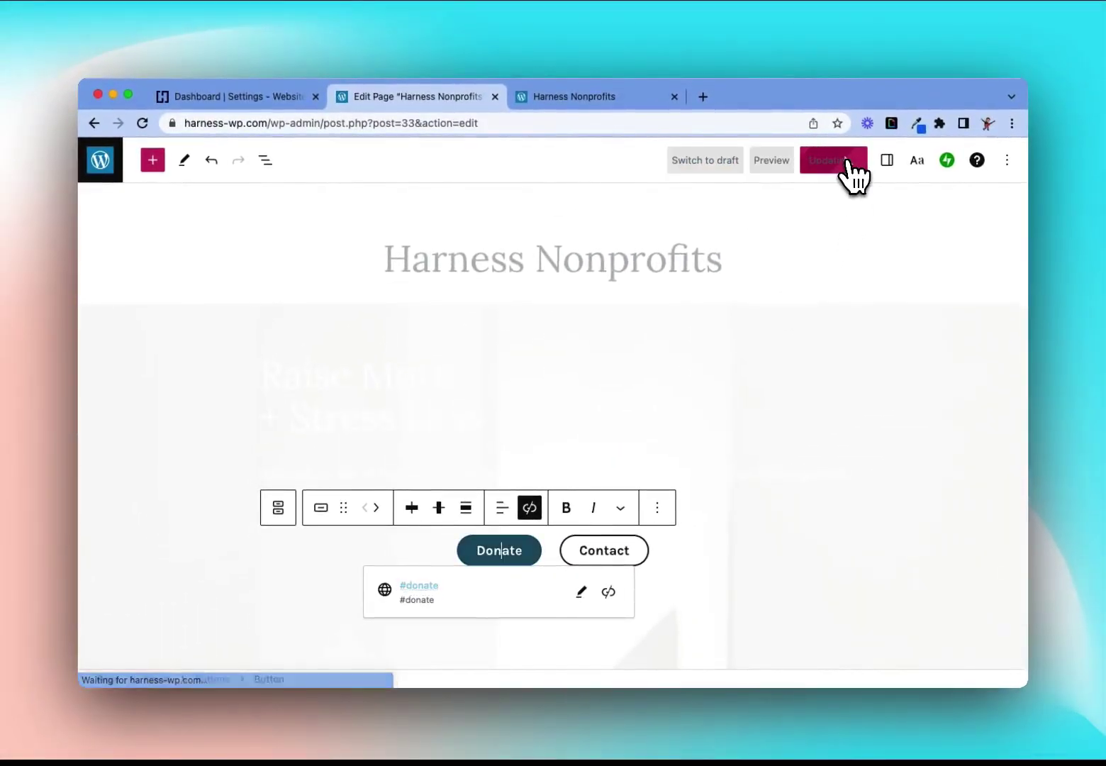
{"action": "left_click", "coordinate": [106, 169]}
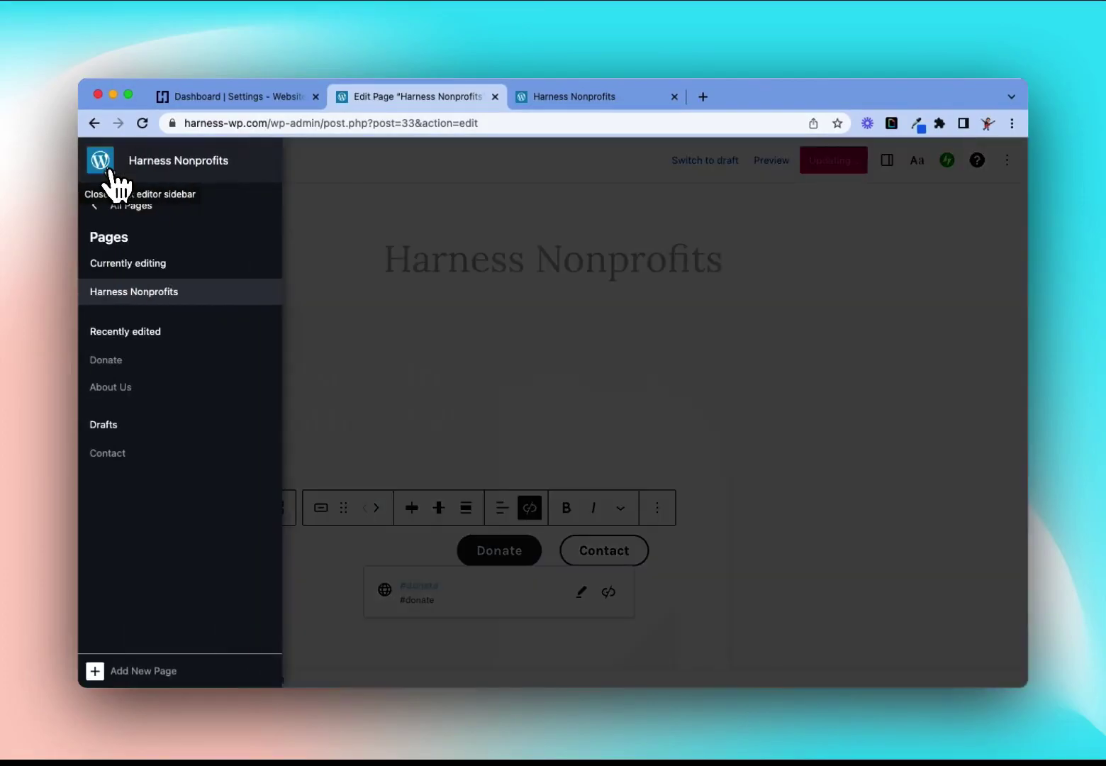
{"action": "left_click", "coordinate": [129, 400]}
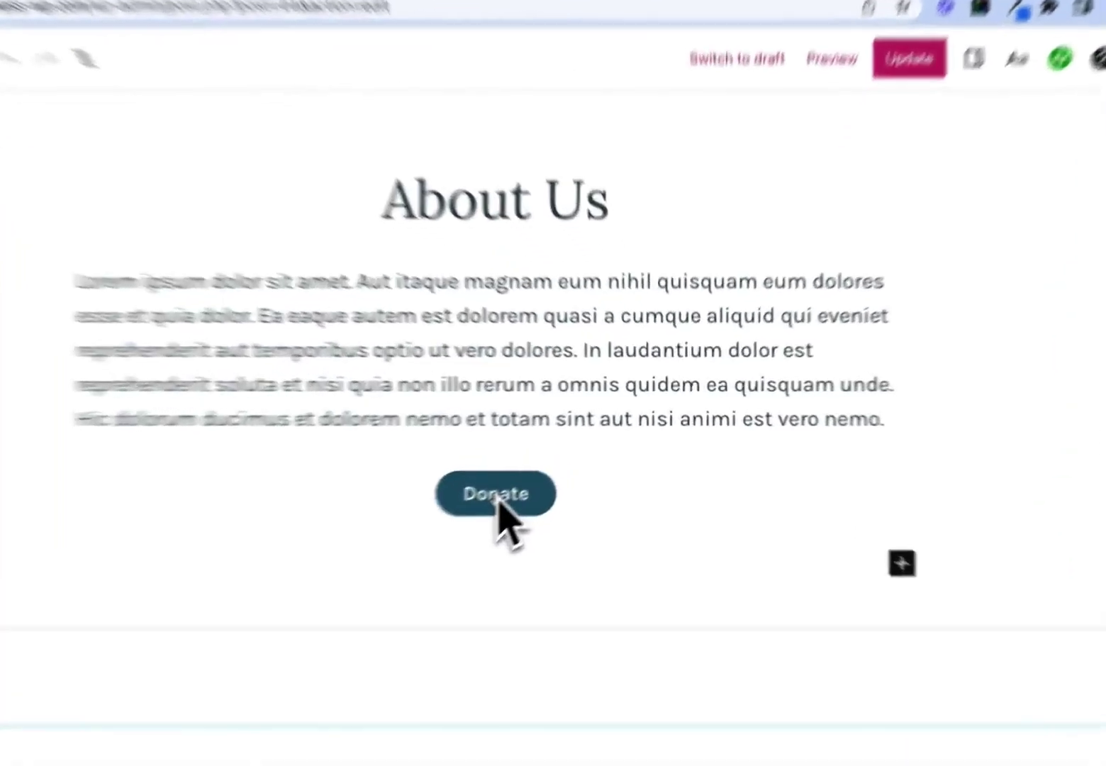
Link the About Us Donate button to #donate and update the page.
{"action": "left_click", "coordinate": [554, 464]}
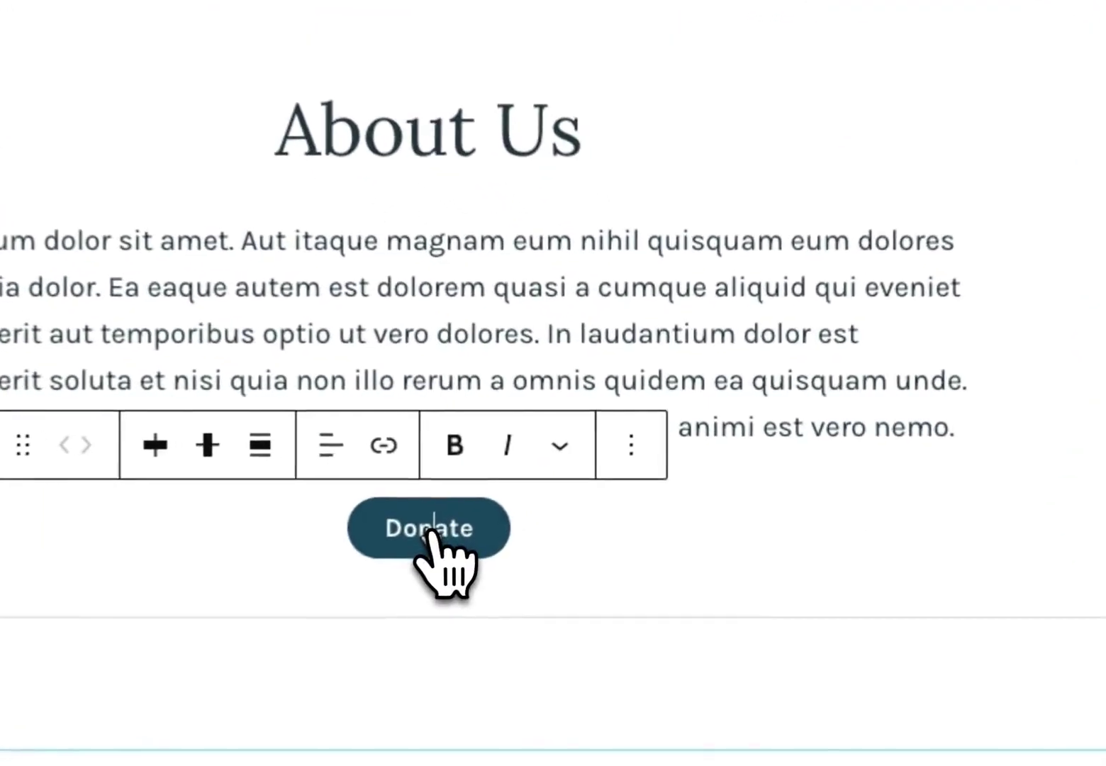
{"action": "left_click", "coordinate": [374, 456]}
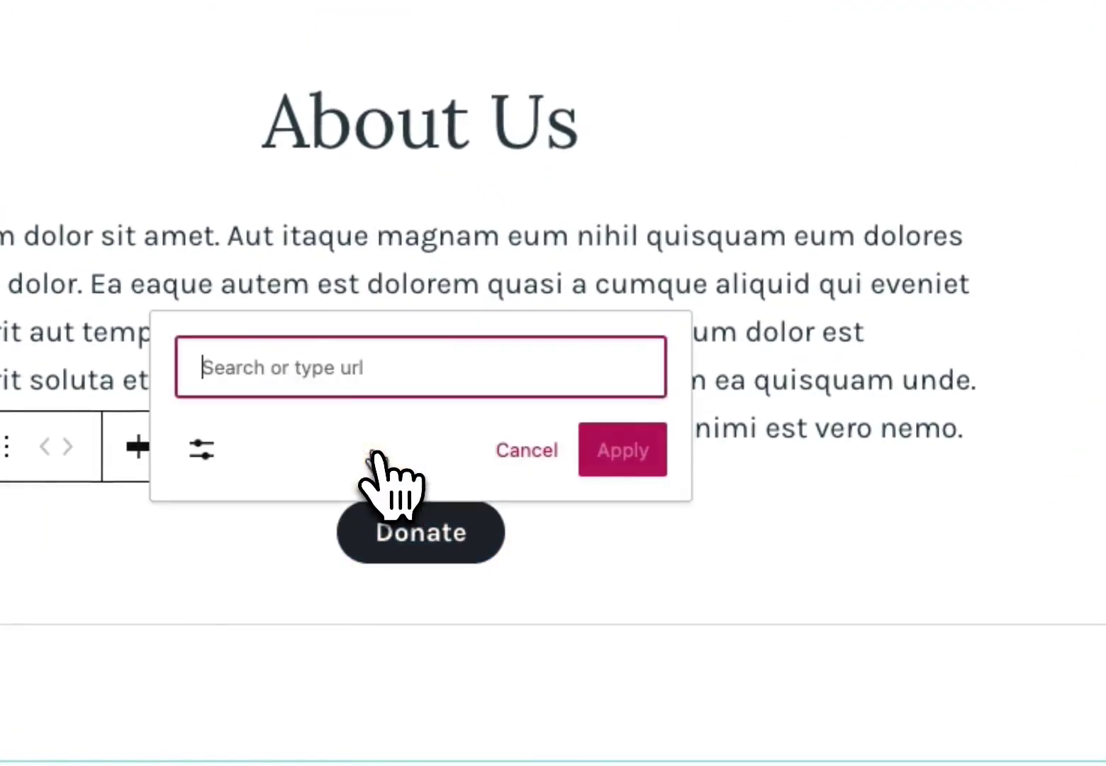
{"action": "type", "text": "#donate"}
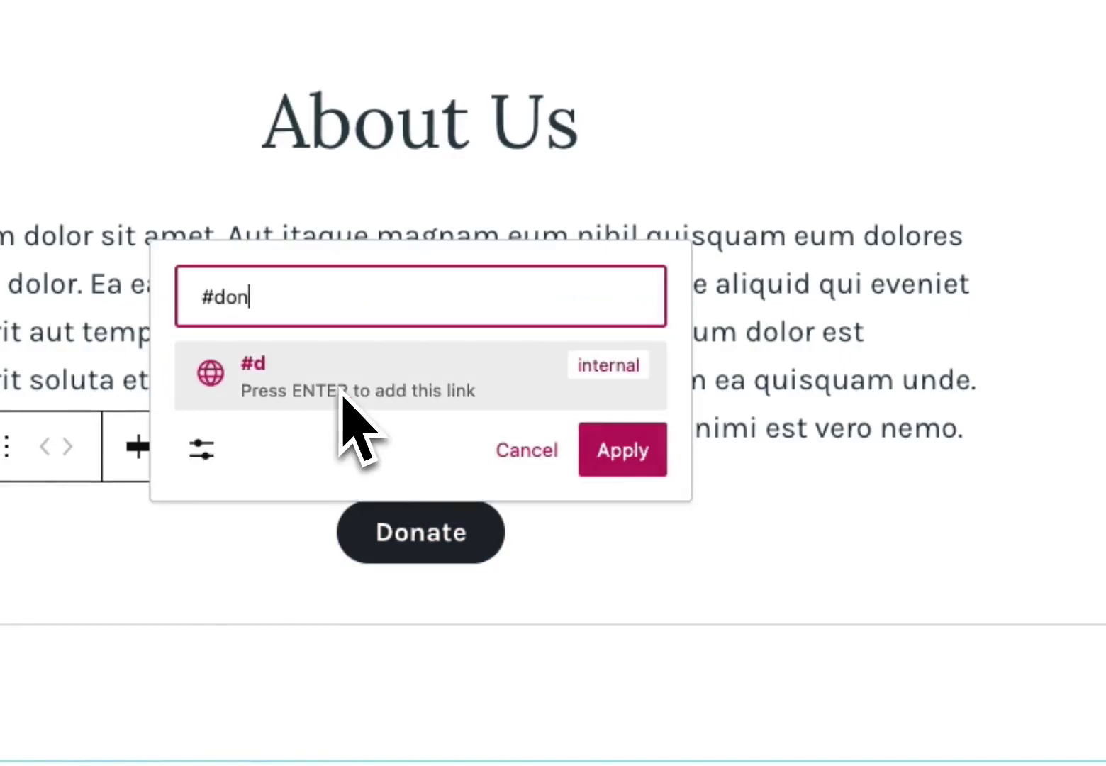
{"action": "left_click", "coordinate": [623, 451]}
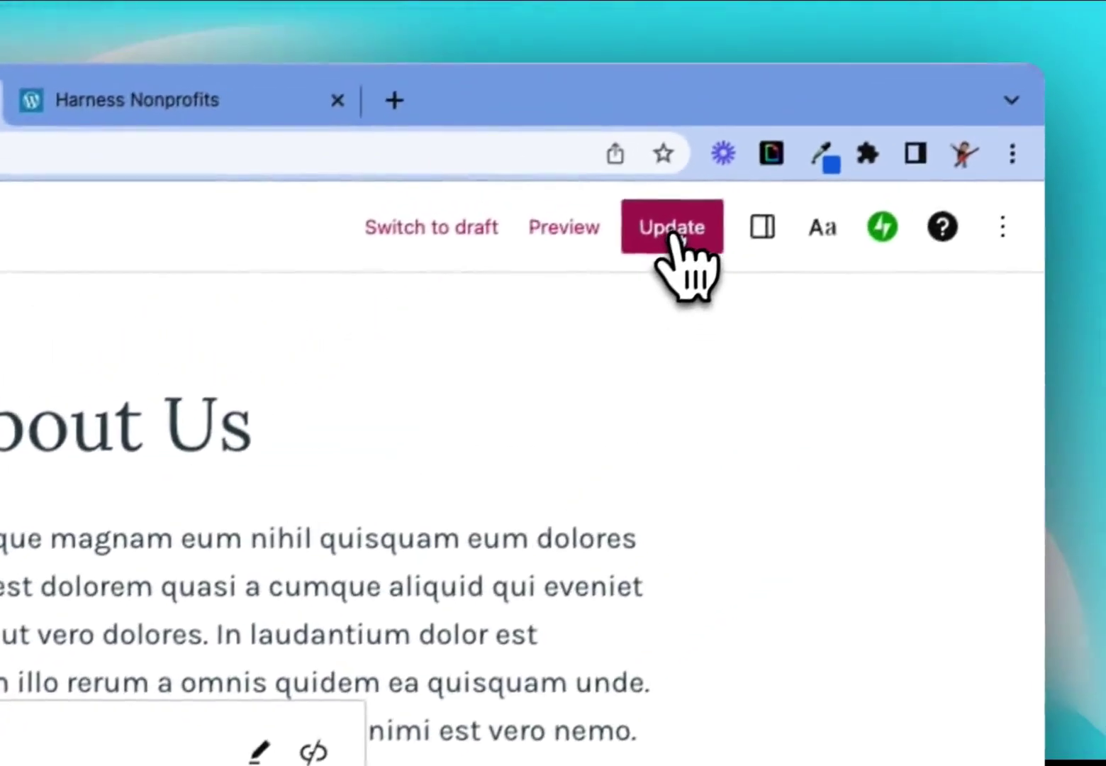
{"action": "left_click", "coordinate": [684, 237]}
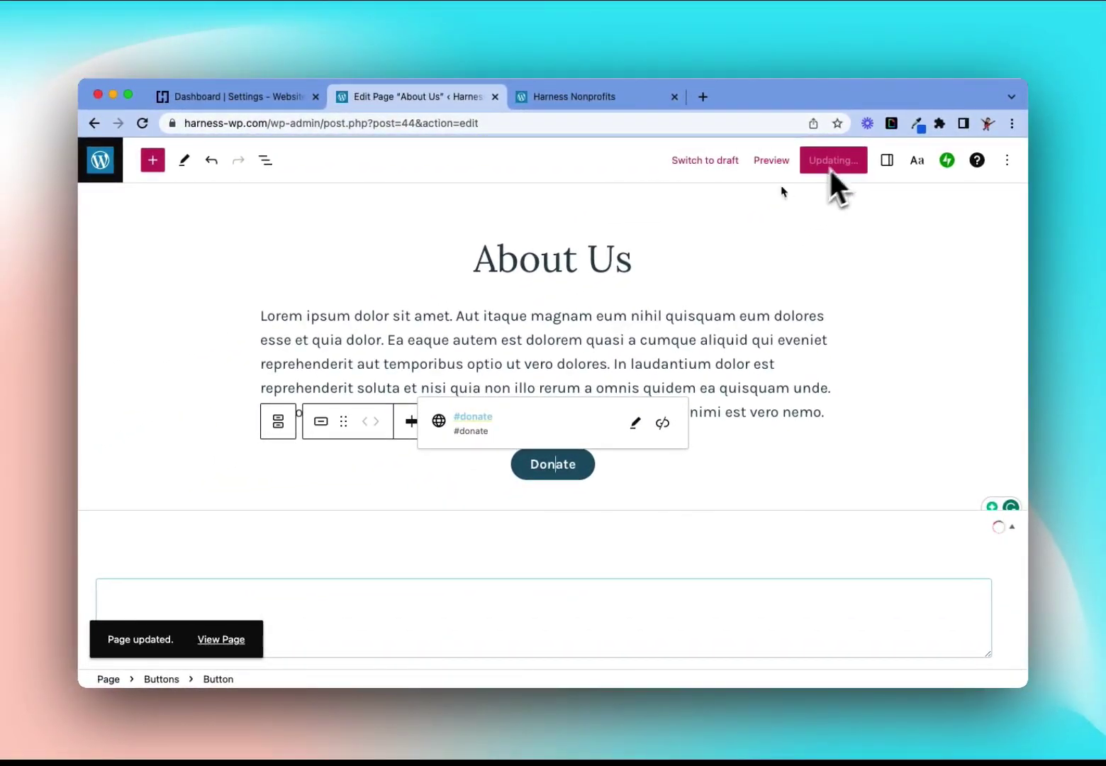
On the live homepage, test twice that the Donate button opens the donation popup.
{"action": "left_click", "coordinate": [604, 99]}
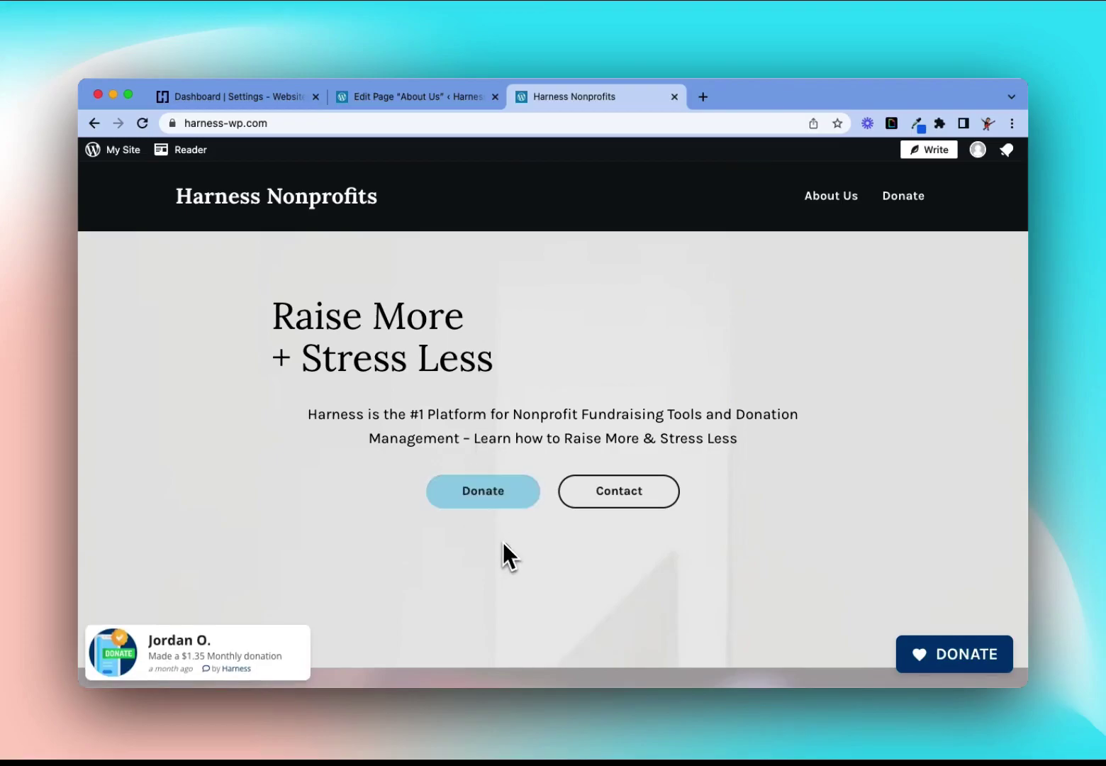
{"action": "left_click", "coordinate": [487, 492]}
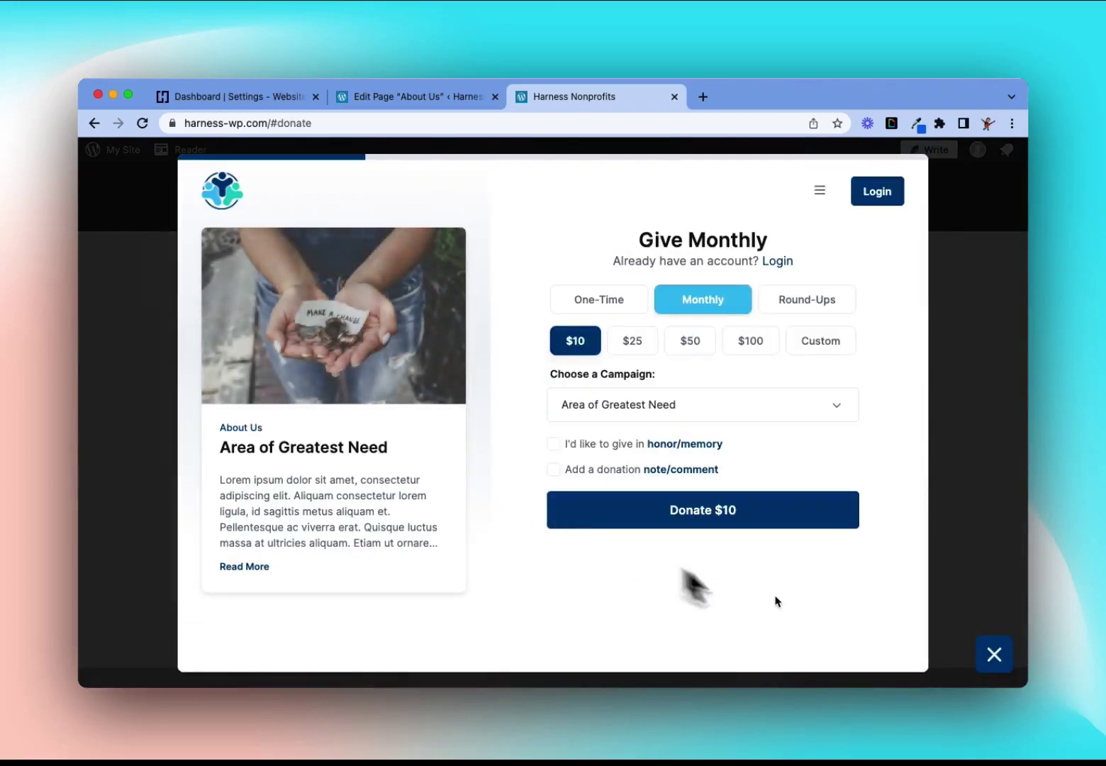
{"action": "left_click", "coordinate": [995, 653]}
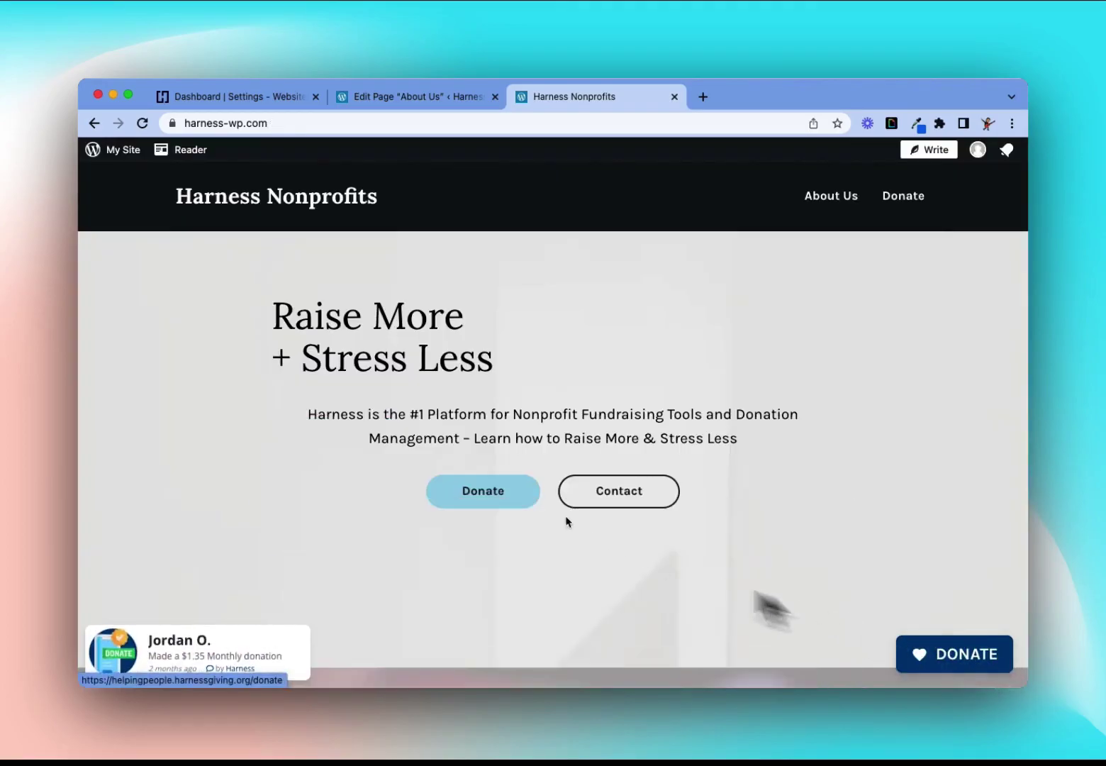
{"action": "left_click", "coordinate": [488, 497]}
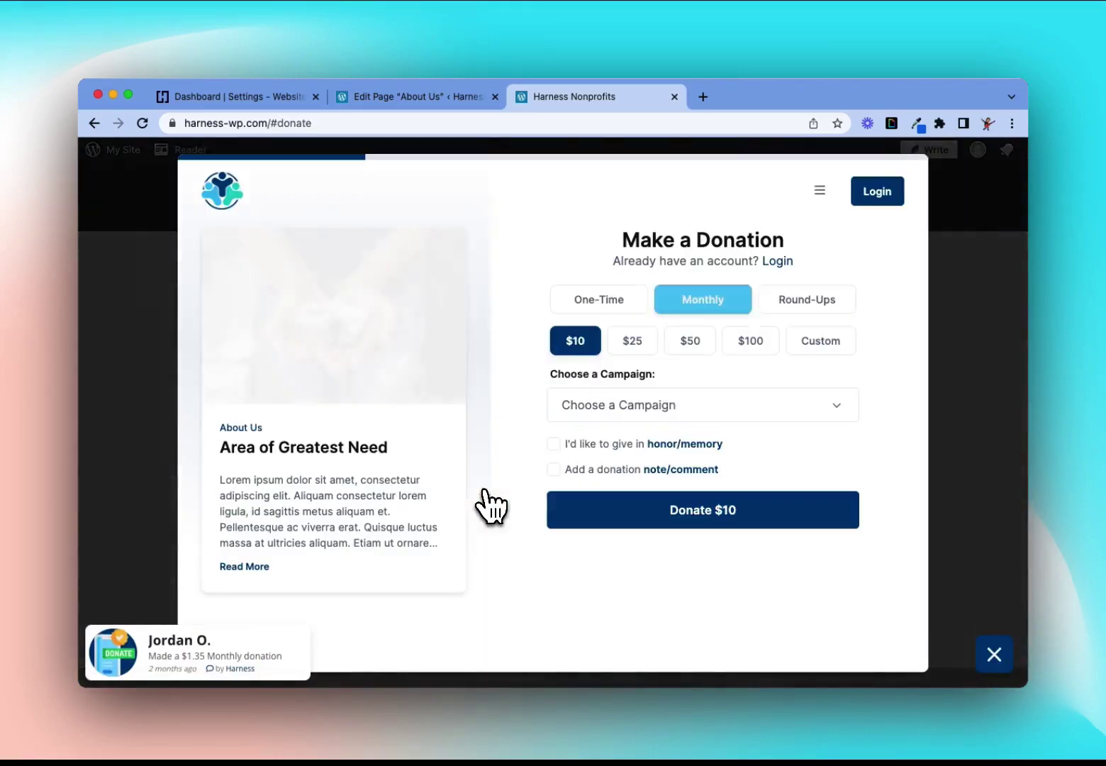
{"action": "left_click", "coordinate": [964, 582]}
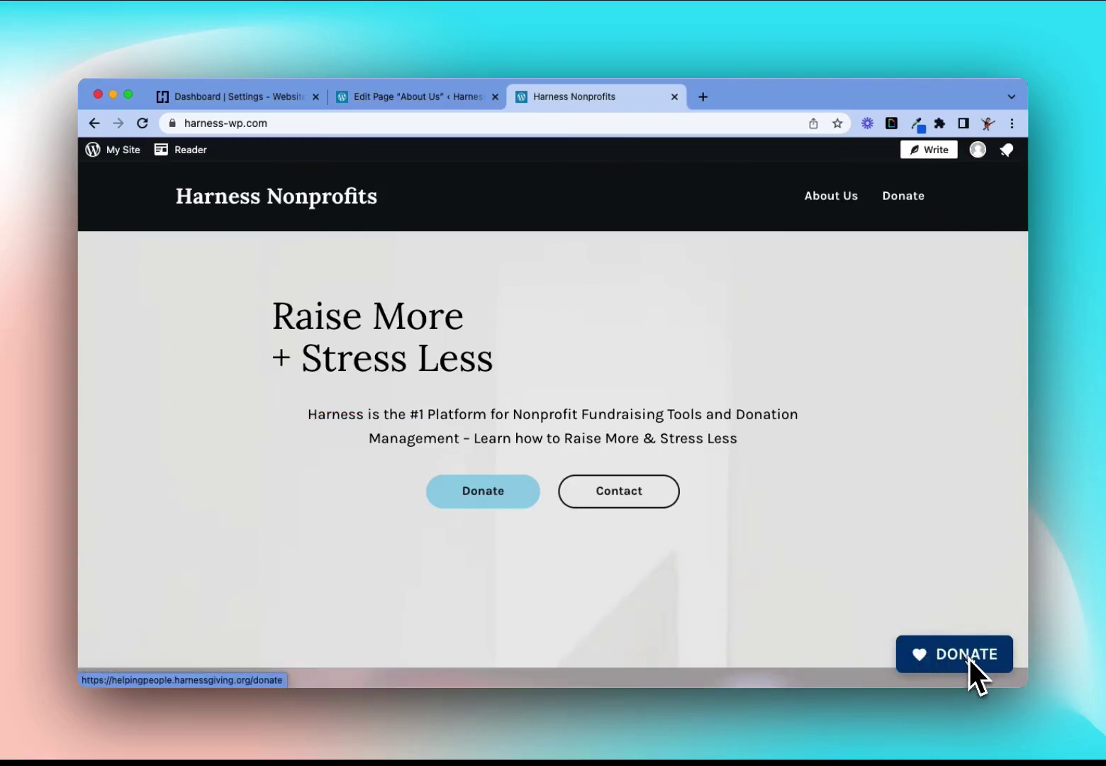
Test the Donate button on the live About Us page.
{"action": "left_click", "coordinate": [836, 199]}
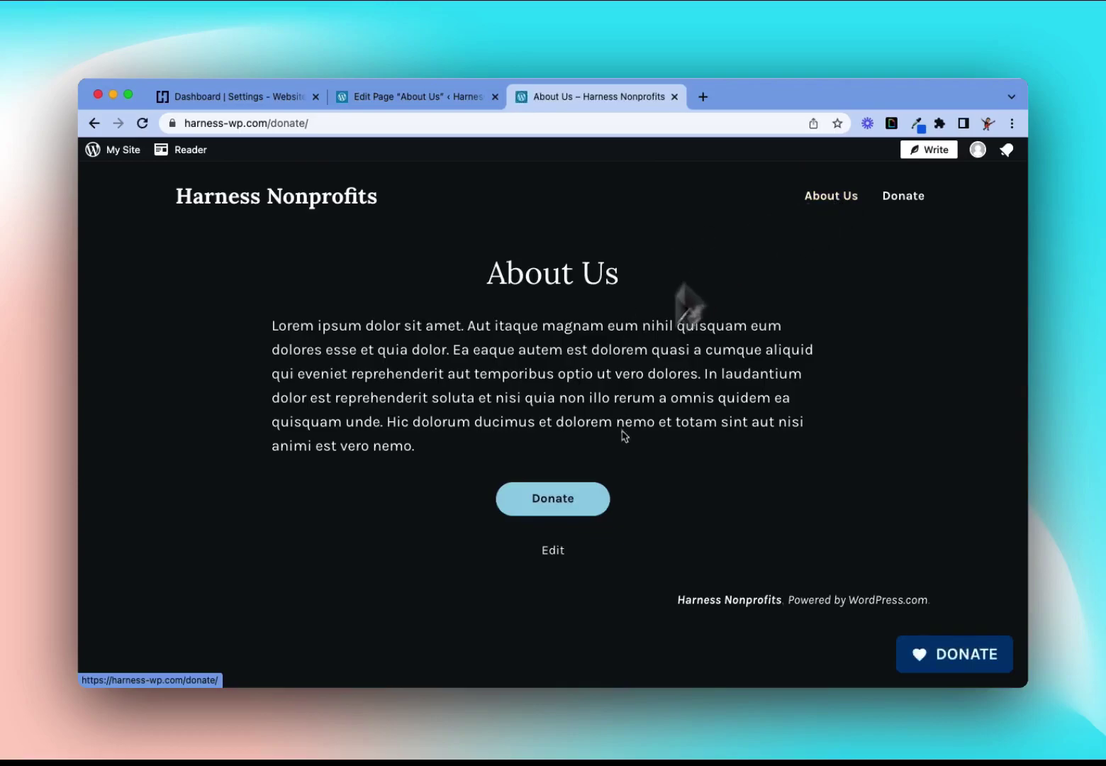
{"action": "left_click", "coordinate": [564, 502]}
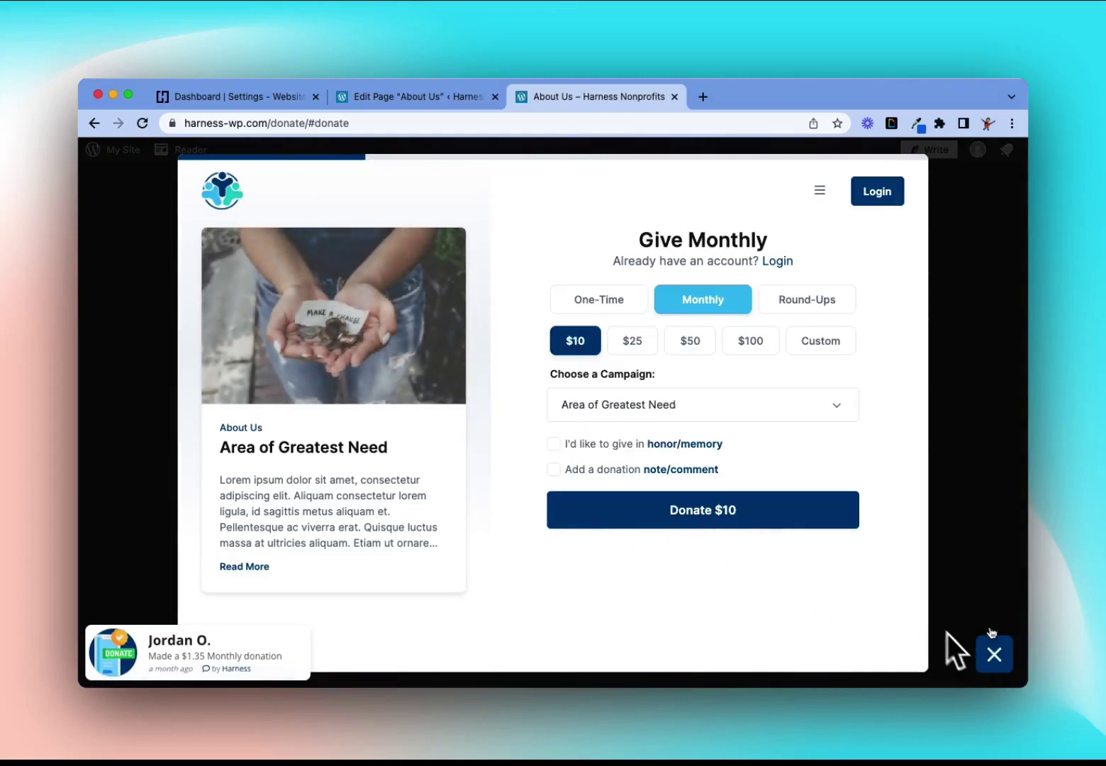
{"action": "left_click", "coordinate": [969, 529]}
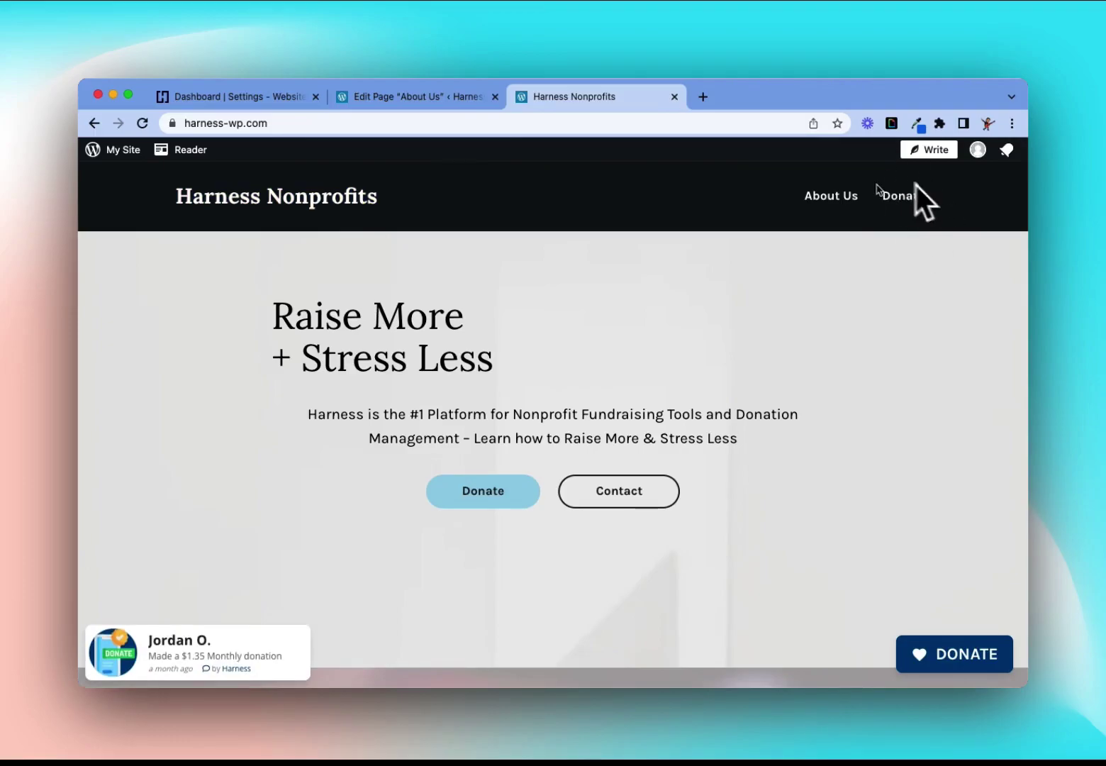
Leave the About Us editor via All Pages and open Appearance > Menus for the Main menu.
{"action": "left_click", "coordinate": [447, 100]}
{"action": "left_click", "coordinate": [102, 164]}
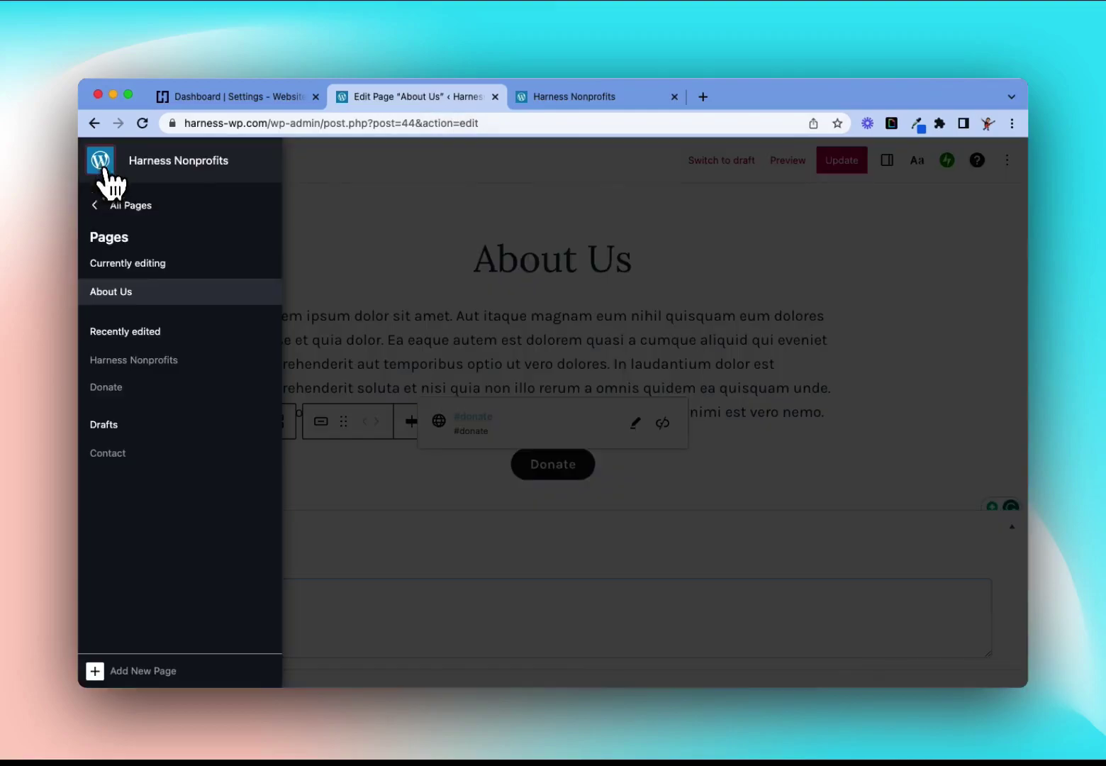
{"action": "left_click", "coordinate": [115, 206]}
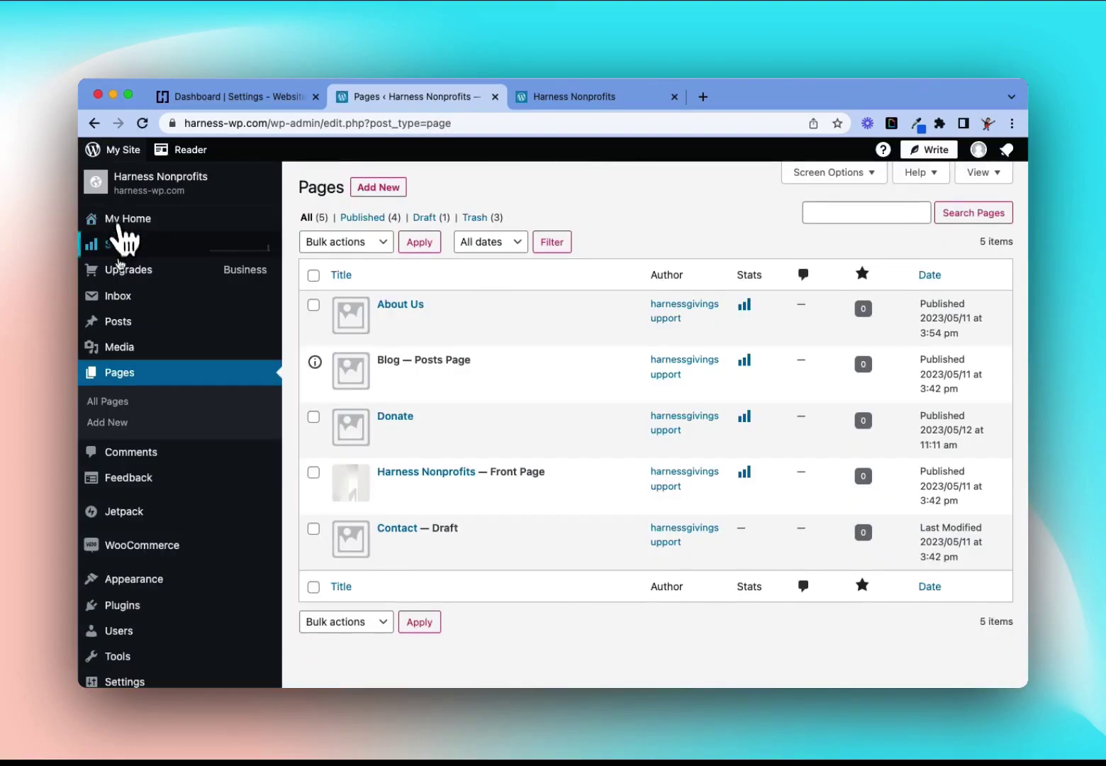
{"action": "scroll", "coordinate": [124, 434], "scroll_direction": "down", "scroll_amount": 3}
{"action": "mouse_move", "coordinate": [133, 474]}
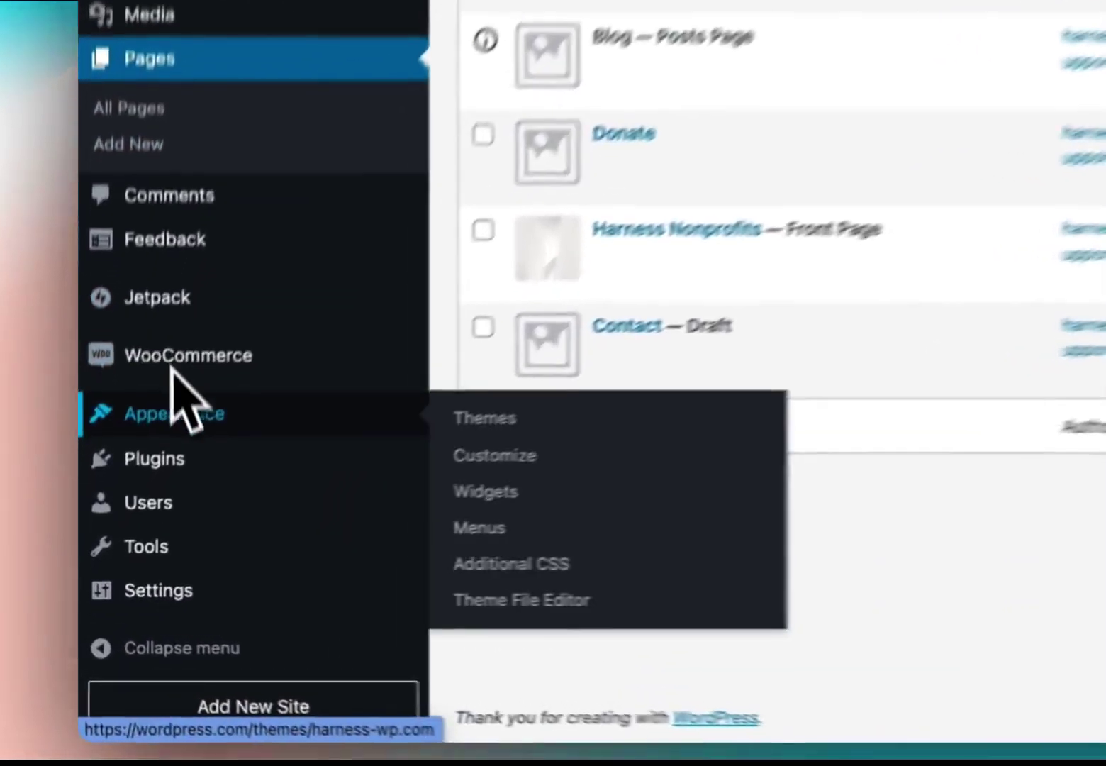
{"action": "left_click", "coordinate": [575, 514]}
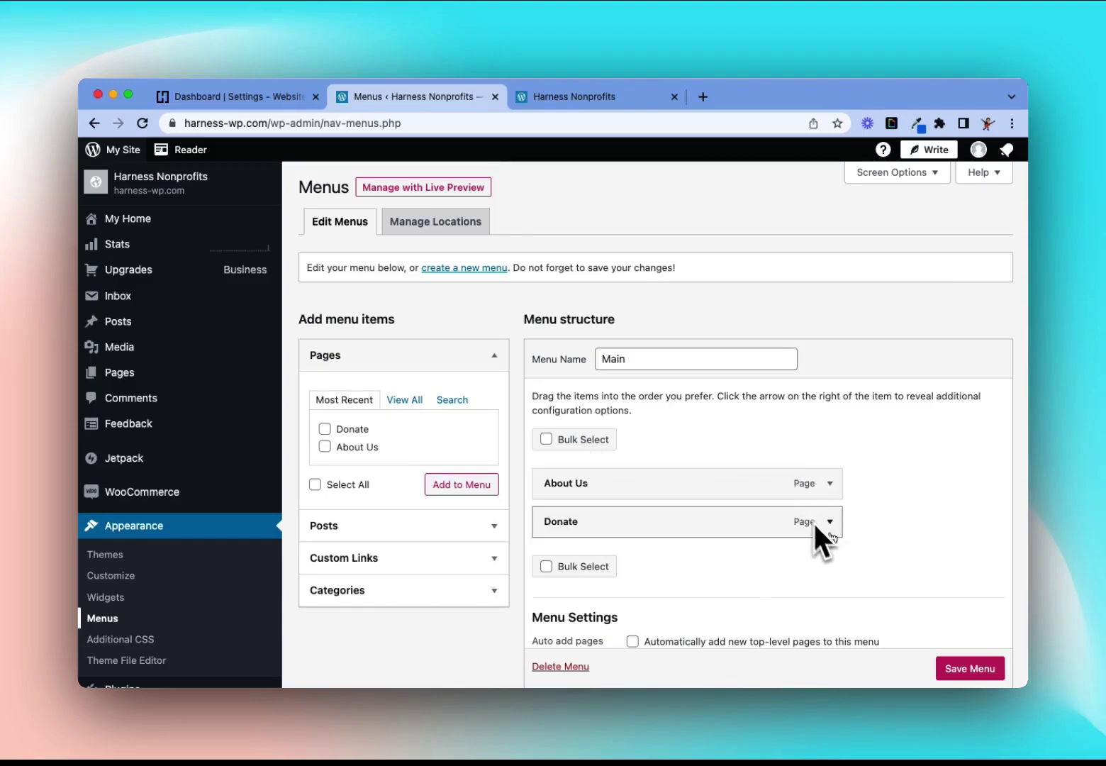
Expand the Donate page item in the Main menu structure and remove it, keeping About Us.
{"action": "scroll", "coordinate": [850, 515], "scroll_direction": "down", "scroll_amount": 3}
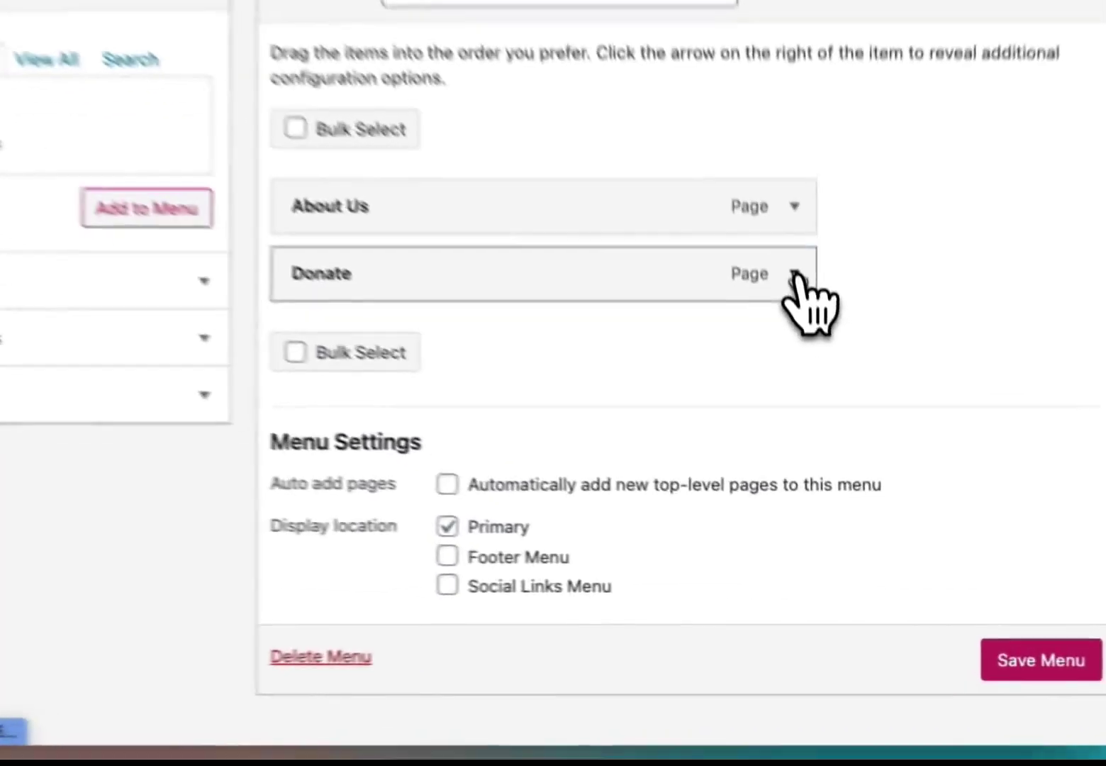
{"action": "left_click", "coordinate": [830, 421]}
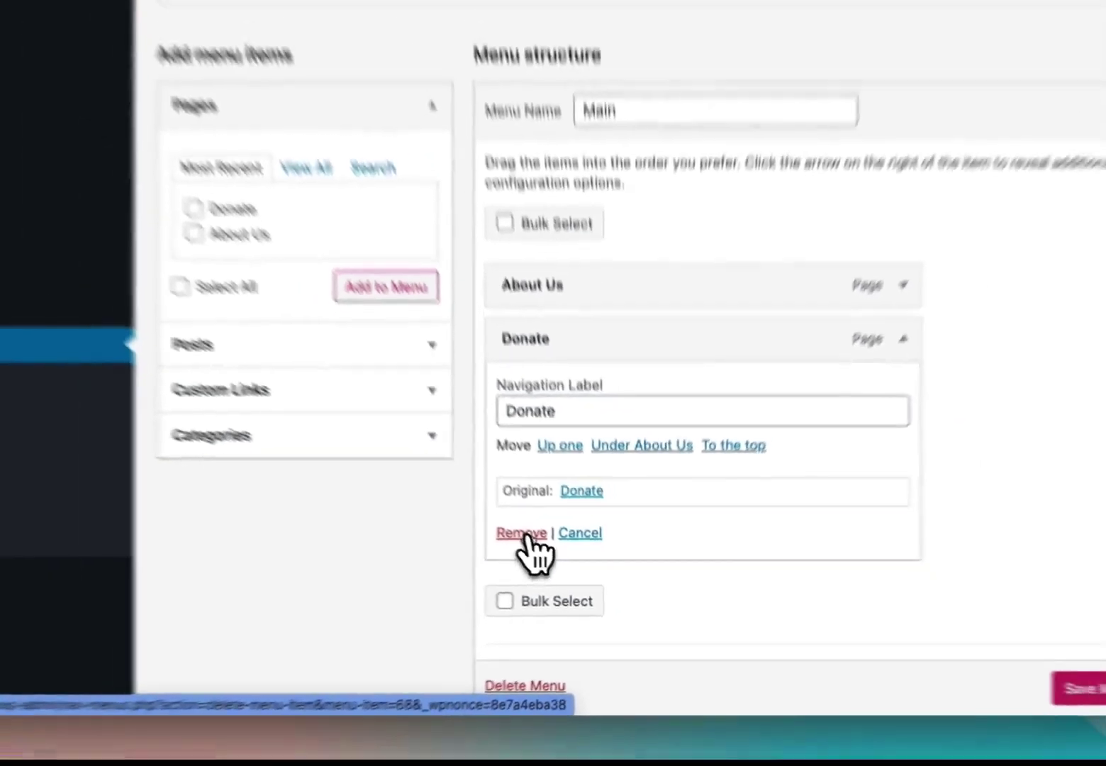
{"action": "left_click", "coordinate": [468, 496]}
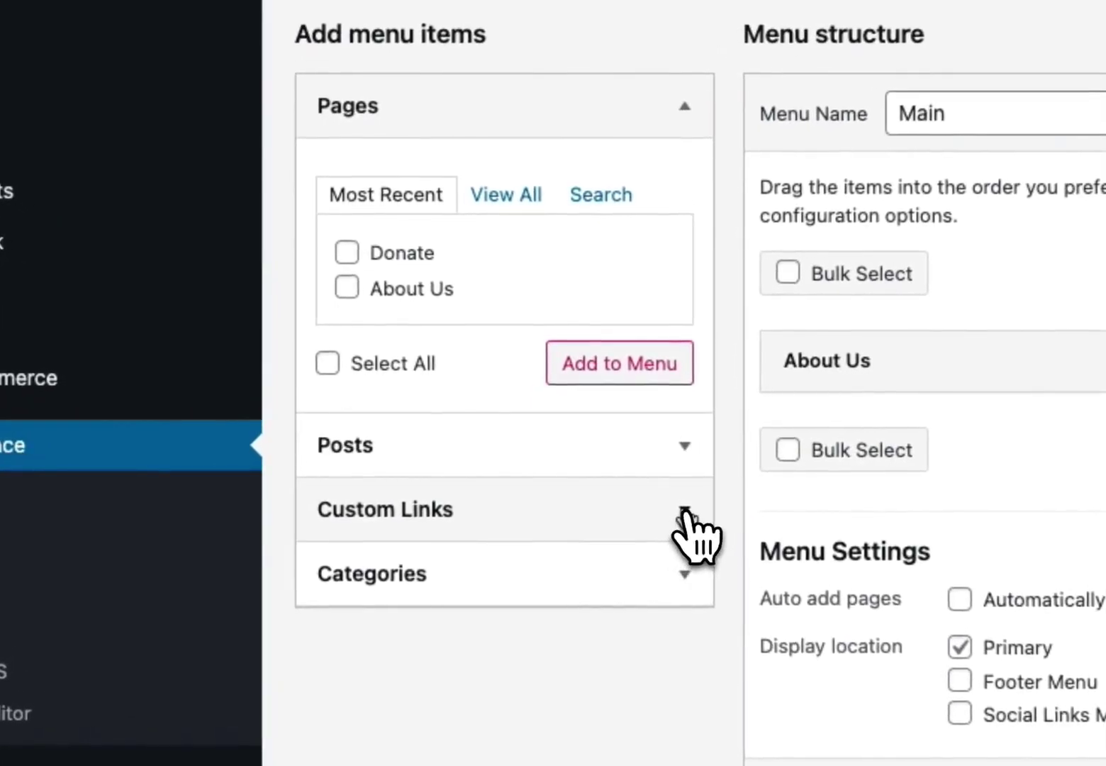
Add a custom link with URL #donate and link text Donate to the Main menu.
{"action": "left_click", "coordinate": [492, 457]}
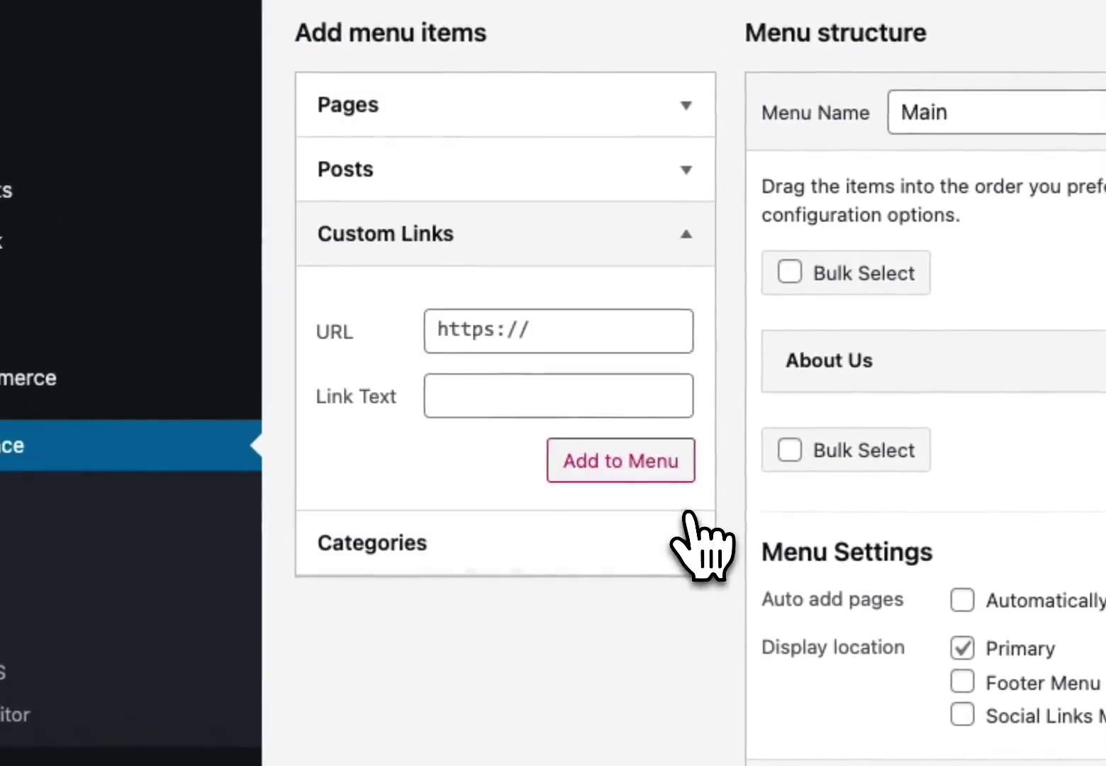
{"action": "left_click", "coordinate": [542, 331]}
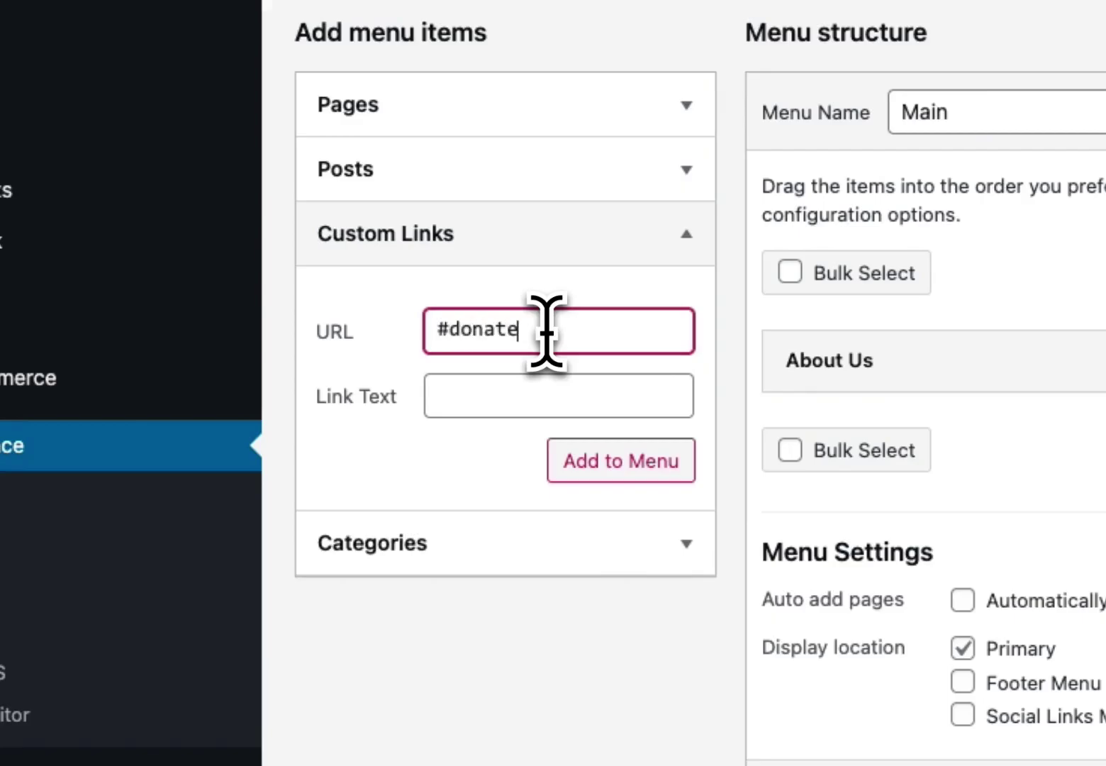
{"action": "left_click_drag", "start_coordinate": [434, 332], "coordinate": [539, 334]}
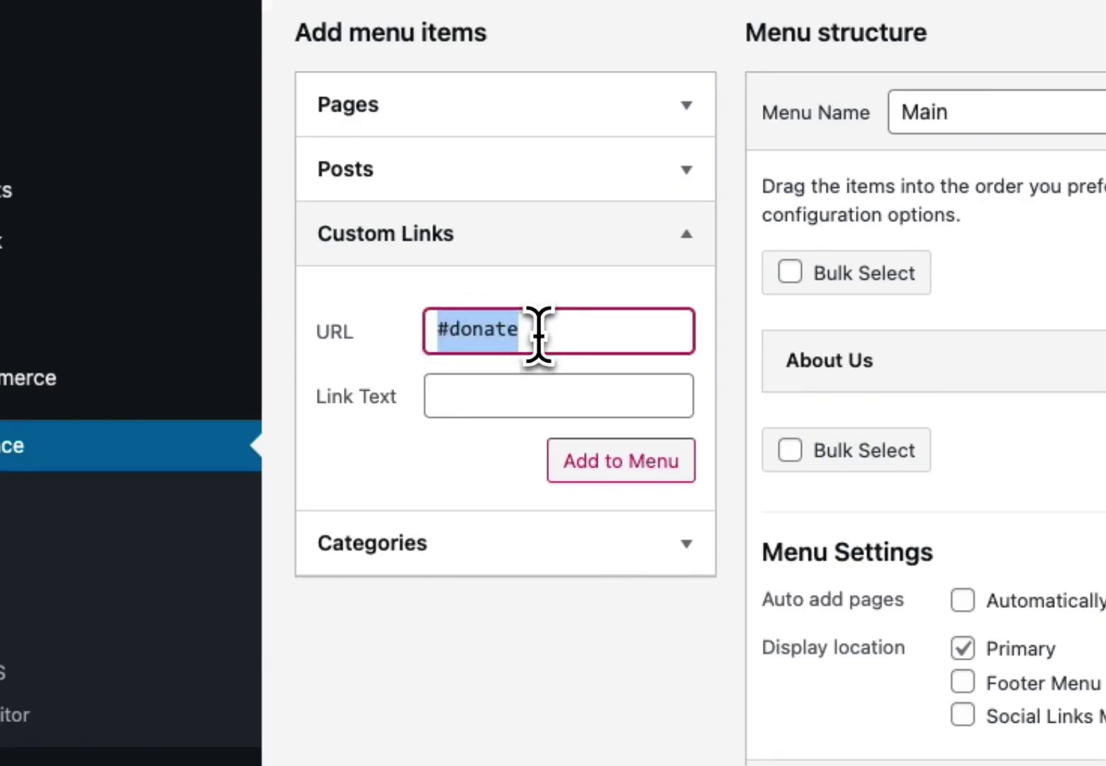
{"action": "left_click", "coordinate": [539, 332]}
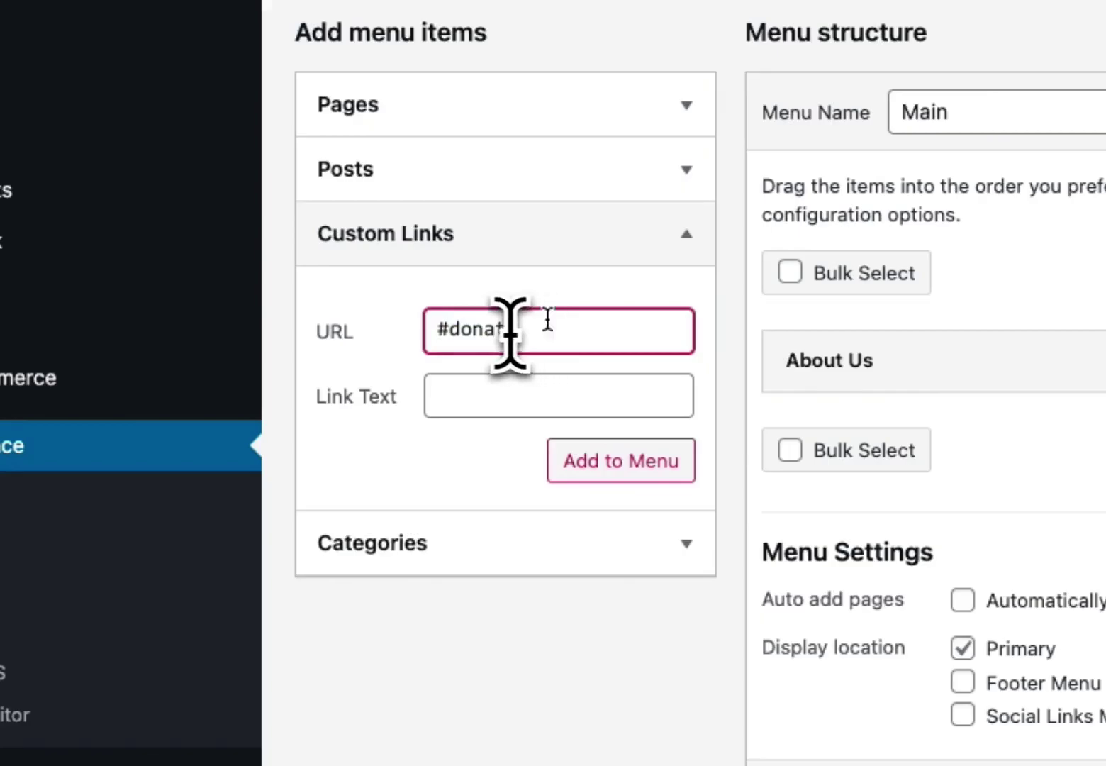
{"action": "left_click", "coordinate": [472, 395]}
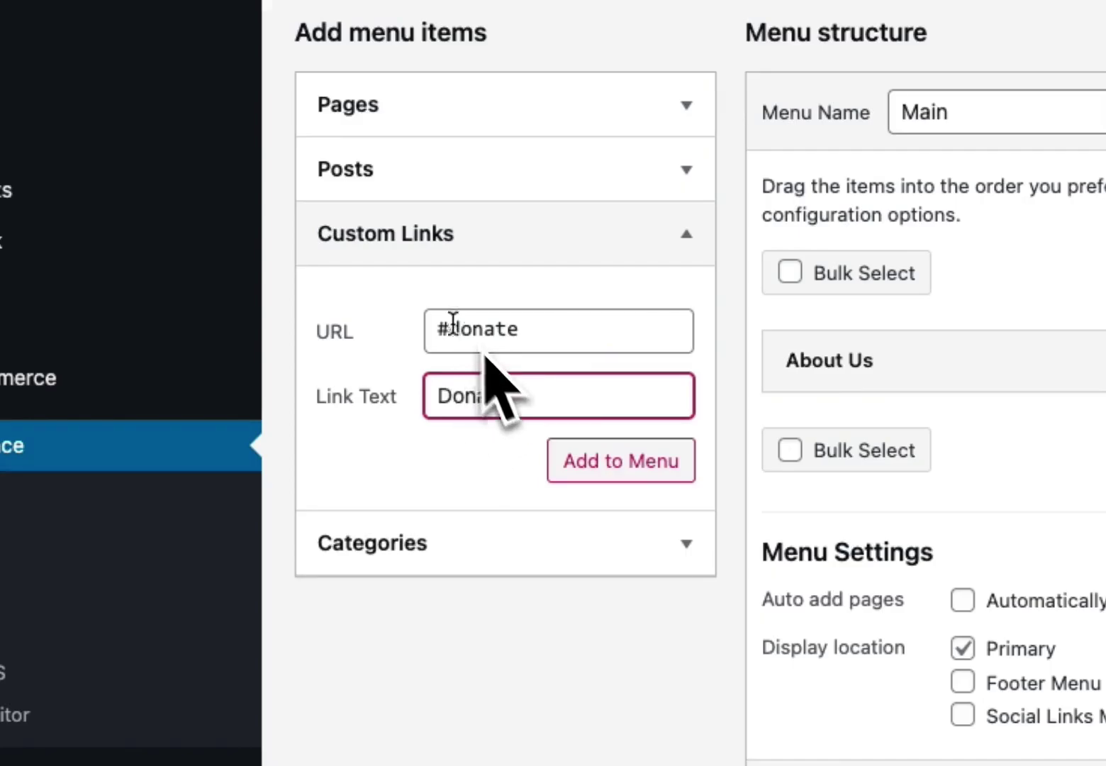
{"action": "left_click", "coordinate": [644, 471]}
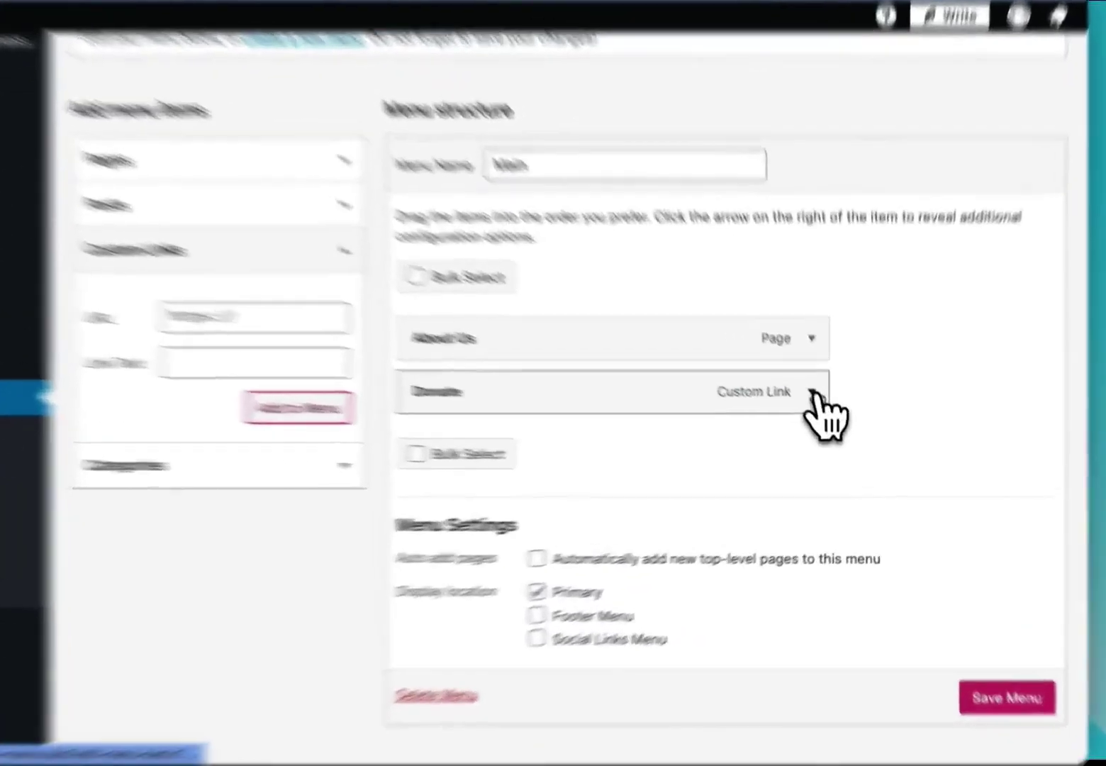
Confirm the new Donate item points to #donate and save the Main menu.
{"action": "left_click", "coordinate": [830, 419]}
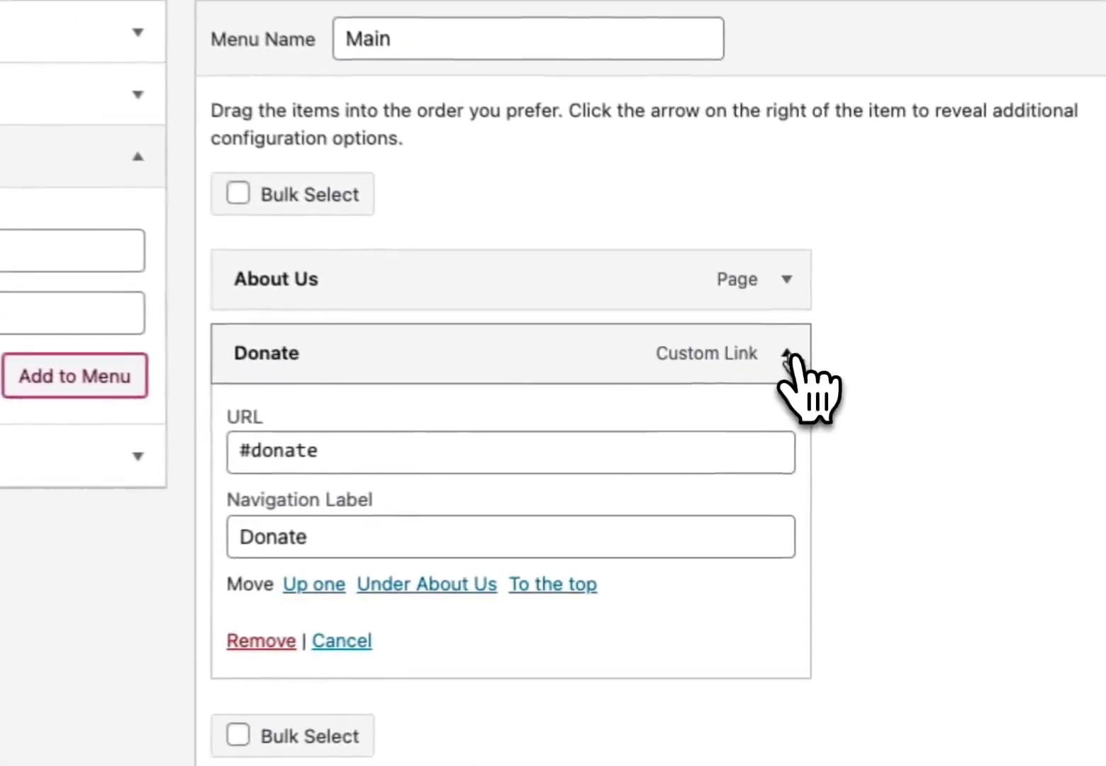
{"action": "left_click", "coordinate": [316, 448]}
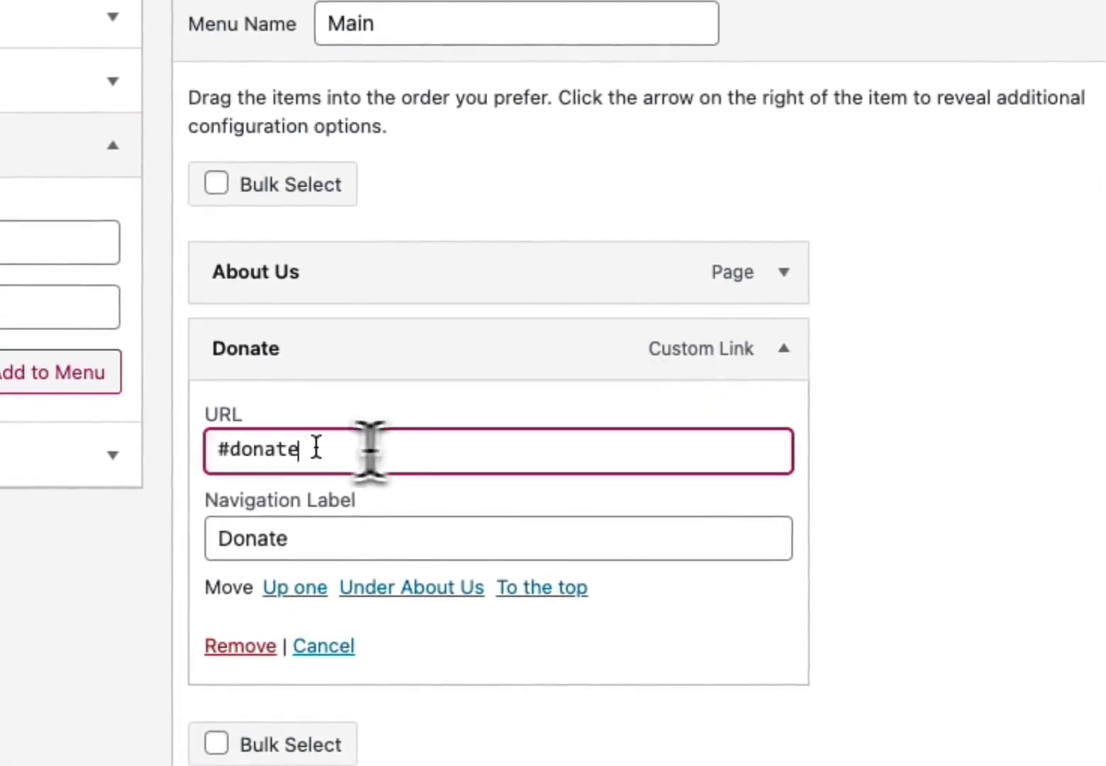
{"action": "left_click_drag", "start_coordinate": [316, 448], "coordinate": [204, 452]}
{"action": "left_click", "coordinate": [414, 446]}
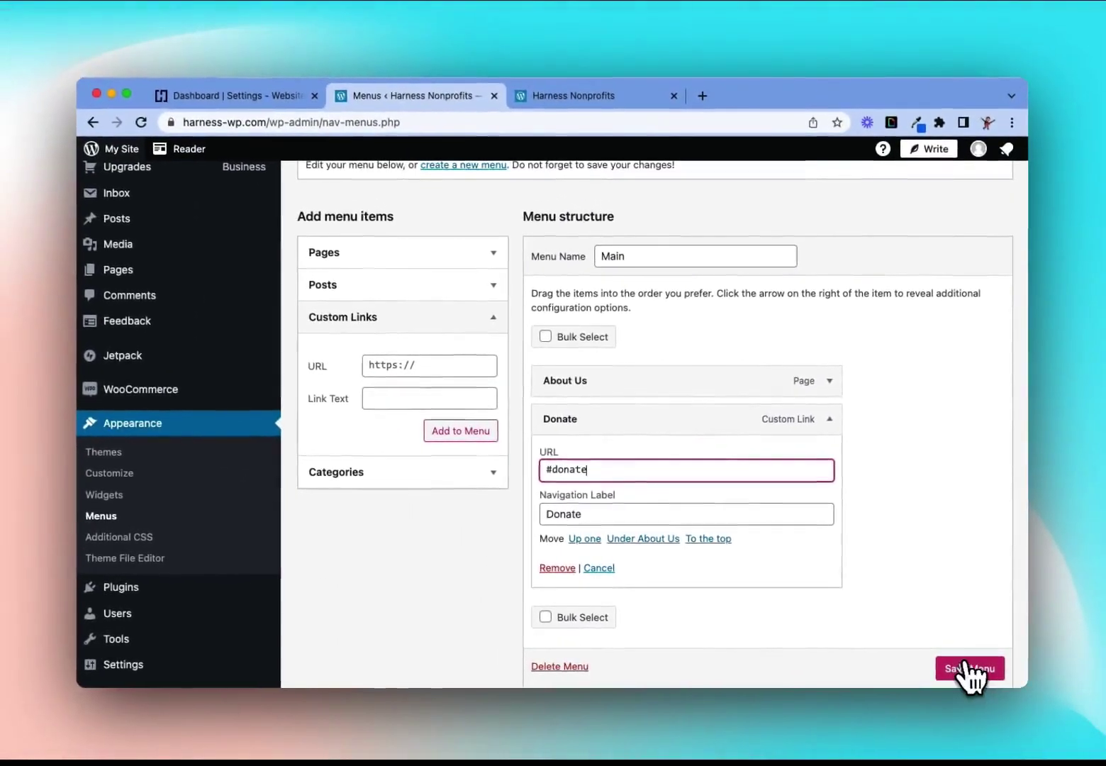
{"action": "left_click", "coordinate": [963, 667]}
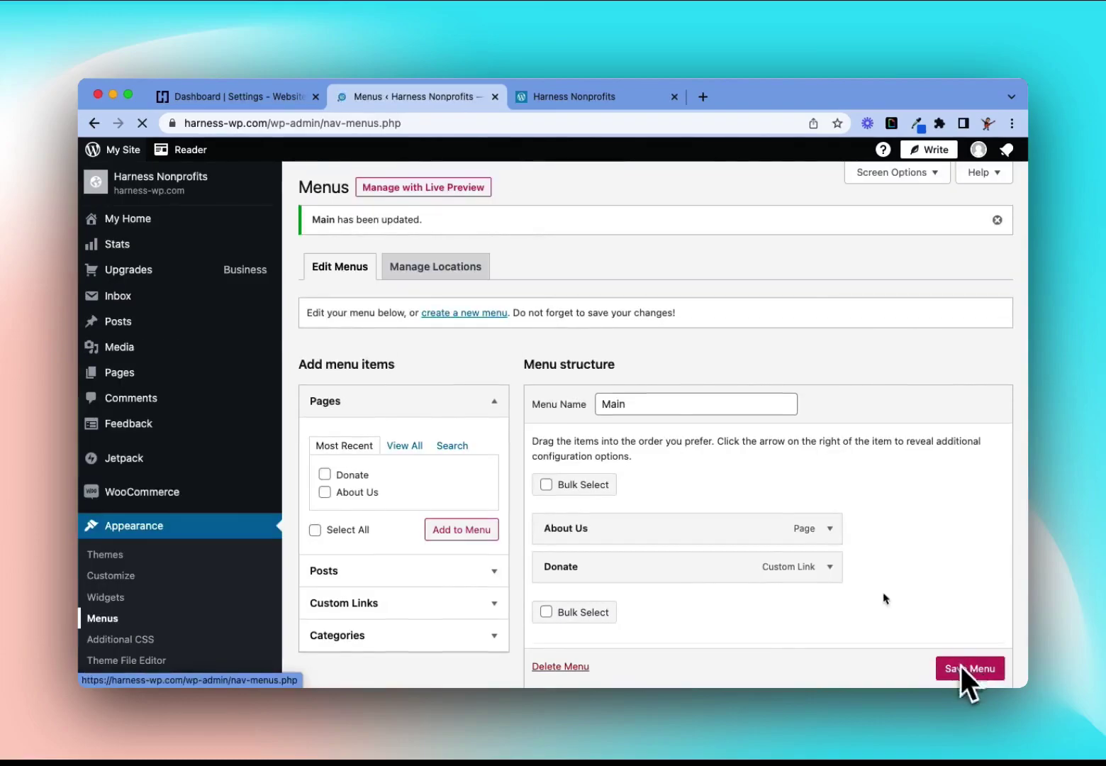
On the live homepage, check that the menu's Donate link opens the Harness donation popup, then close it.
{"action": "left_click", "coordinate": [590, 104]}
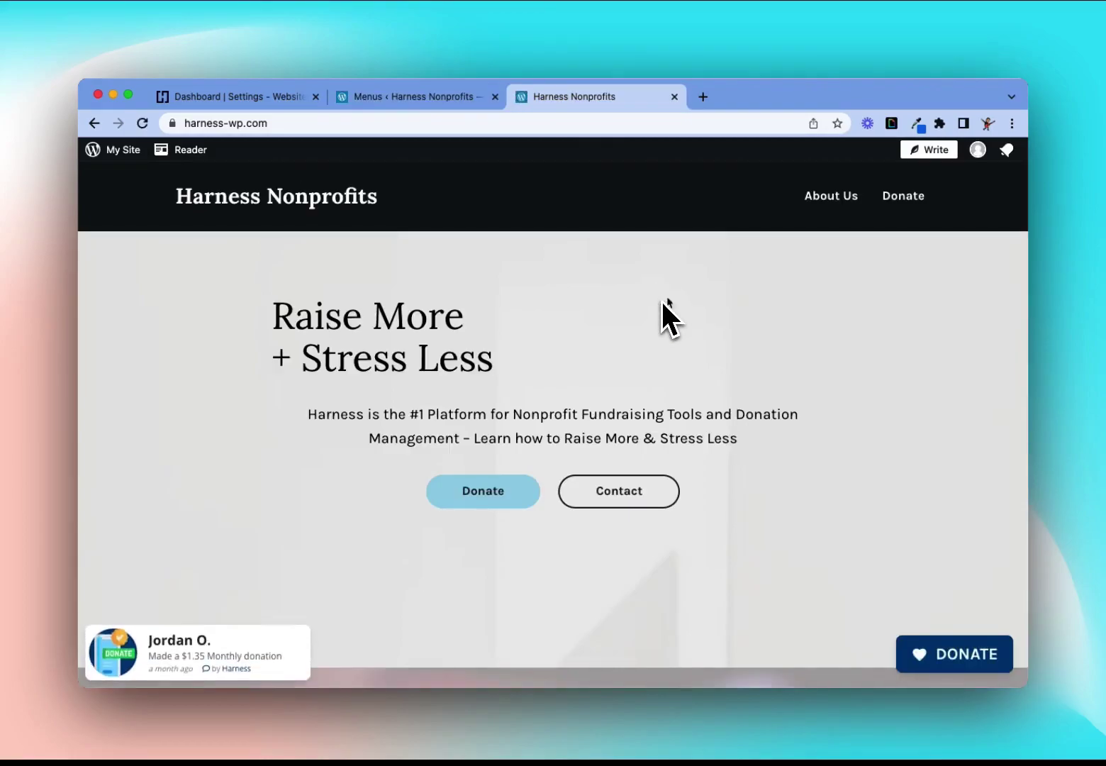
{"action": "left_click", "coordinate": [911, 206]}
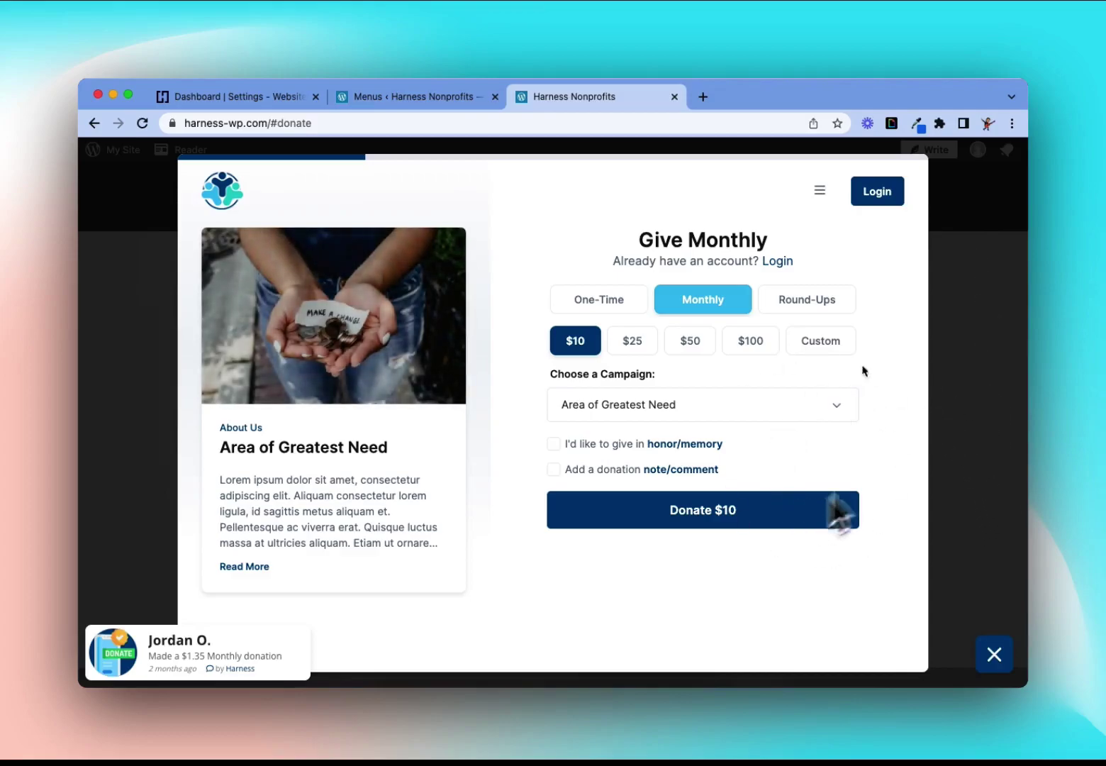
{"action": "left_click", "coordinate": [968, 422]}
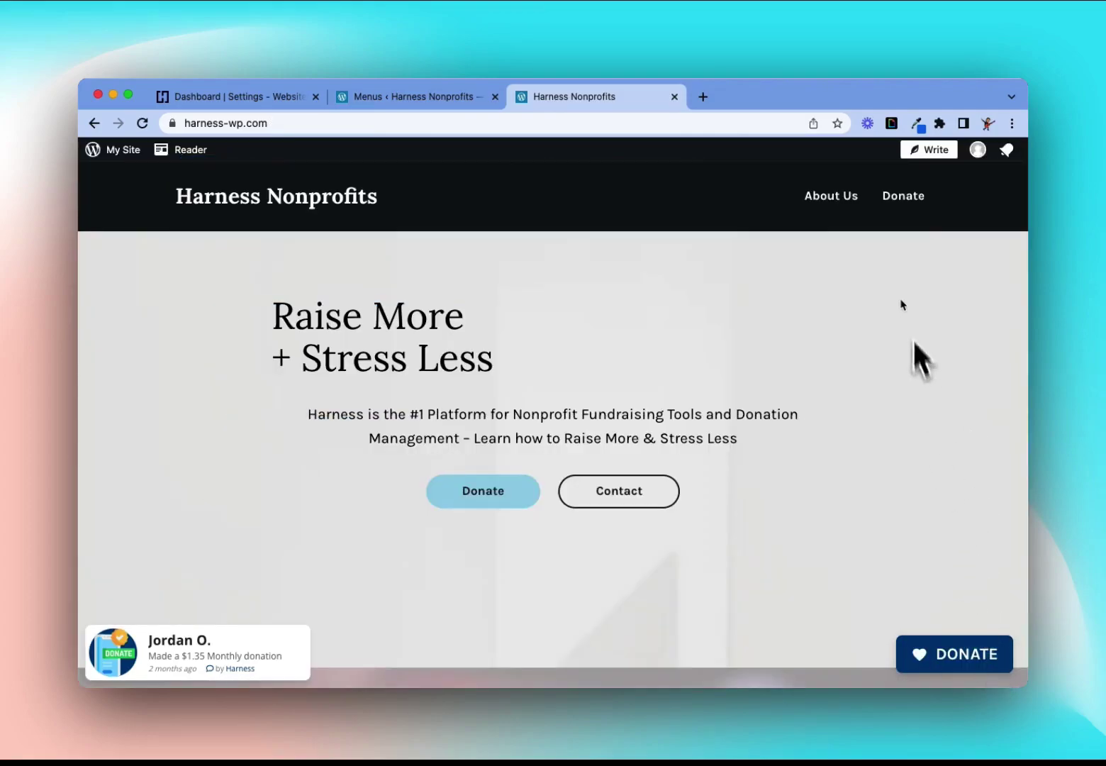
On the About Us page, check that the menu's Donate link opens the donation popup, then close it.
{"action": "left_click", "coordinate": [824, 199]}
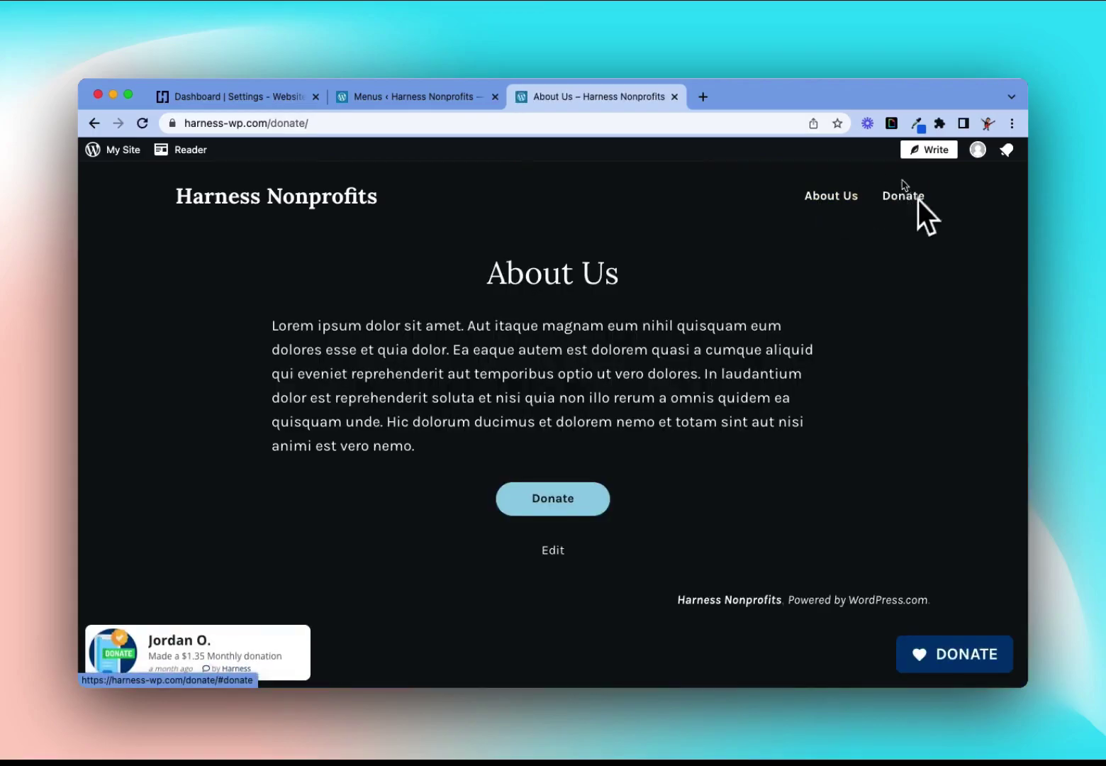
{"action": "left_click", "coordinate": [904, 199]}
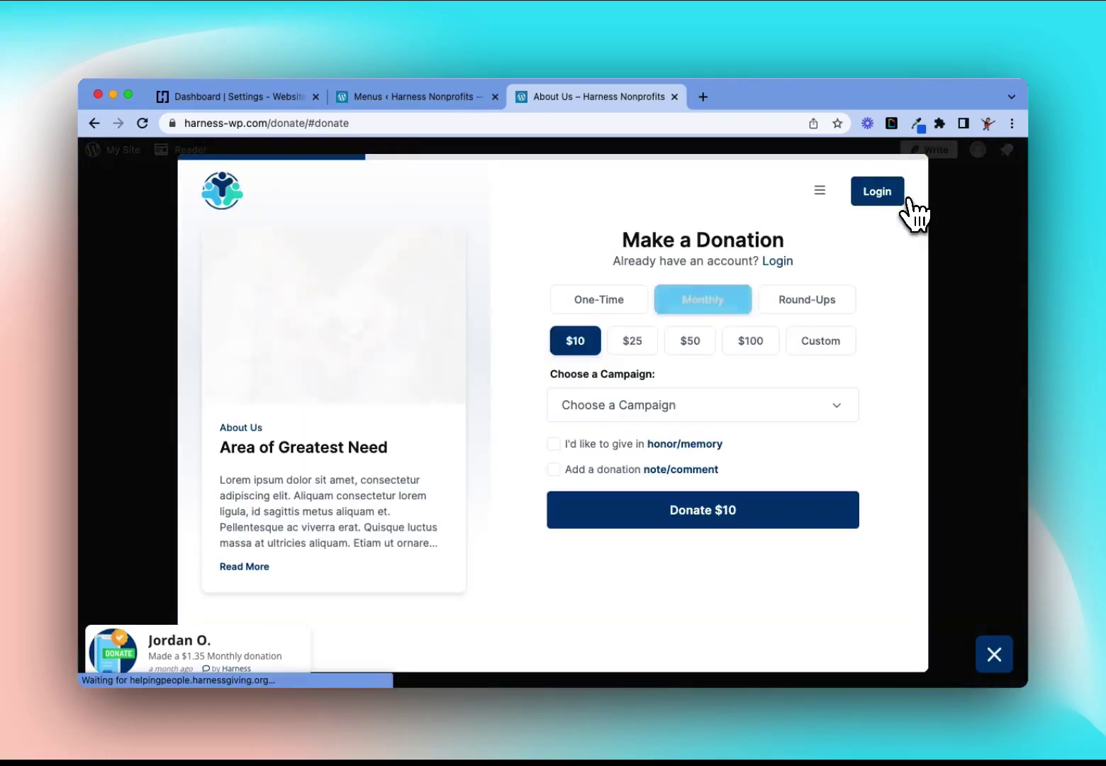
{"action": "left_click", "coordinate": [962, 216]}
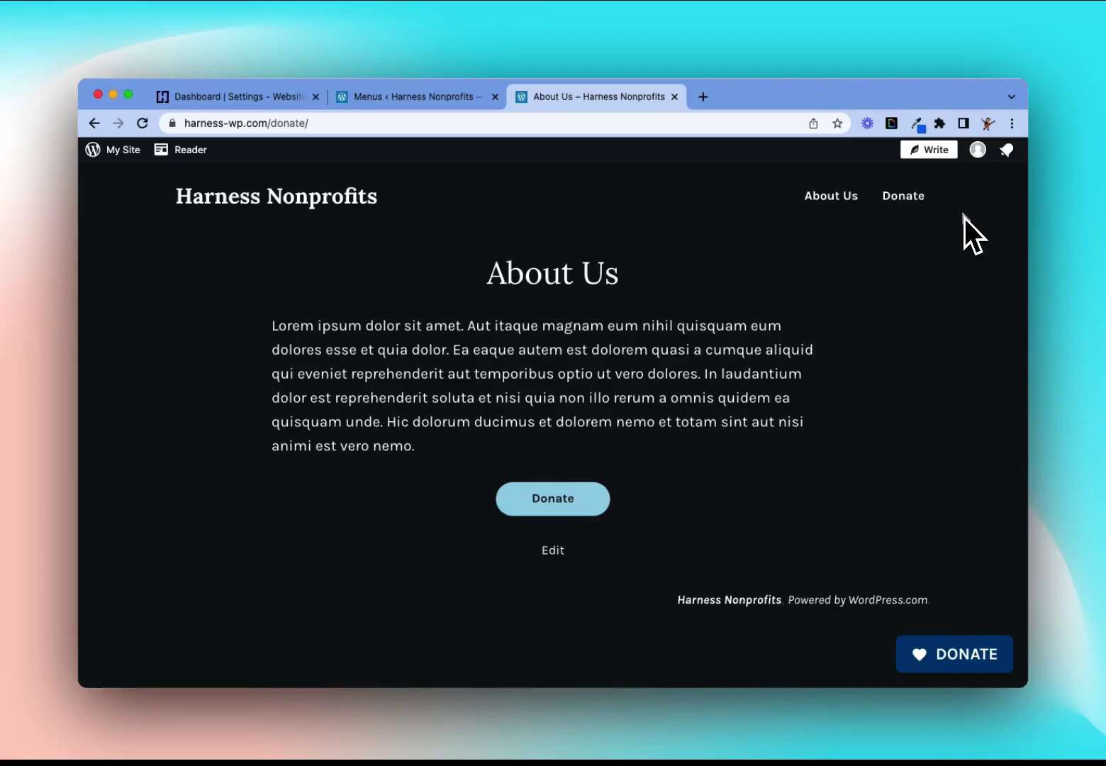